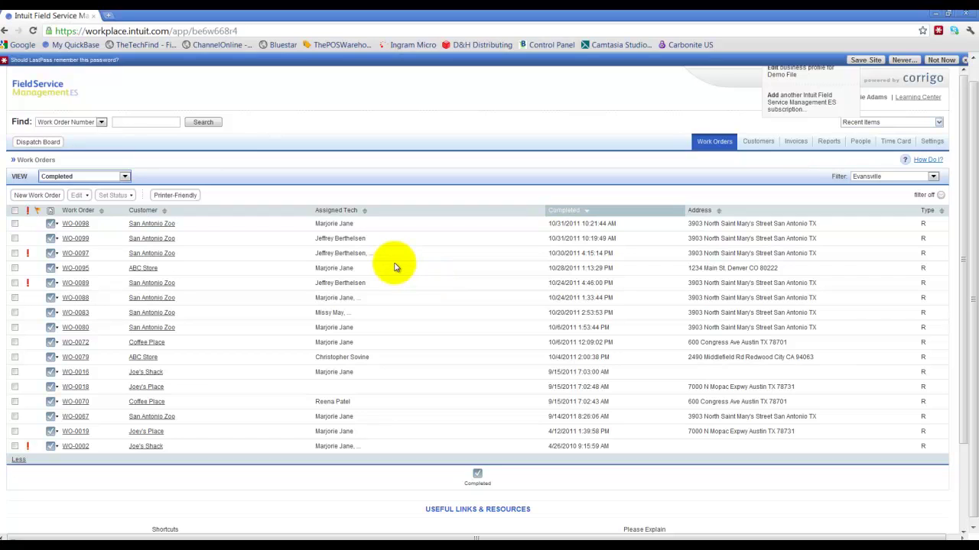
Leave the Chrome work-orders page and bring up the QuickBooks Enterprise home screen.
left_click(400, 119)
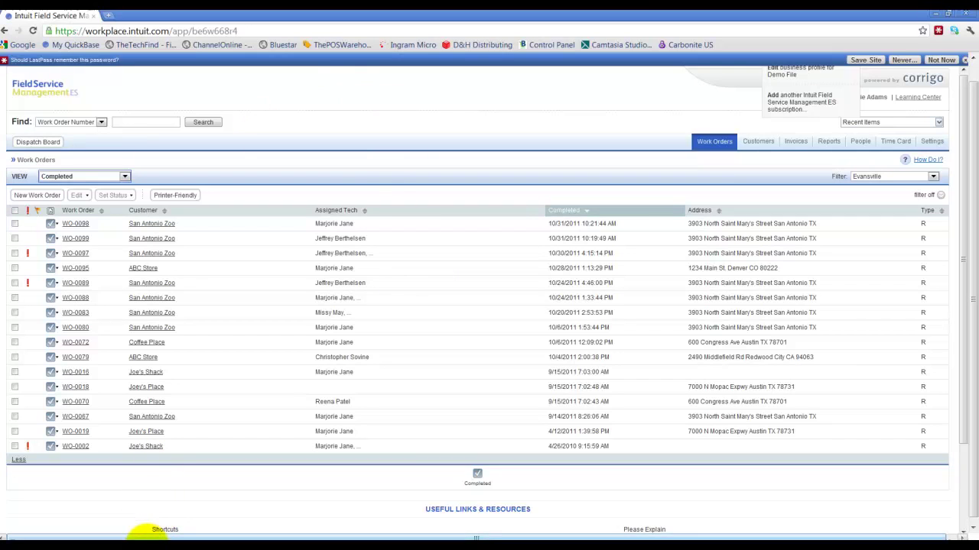
left_click(175, 539)
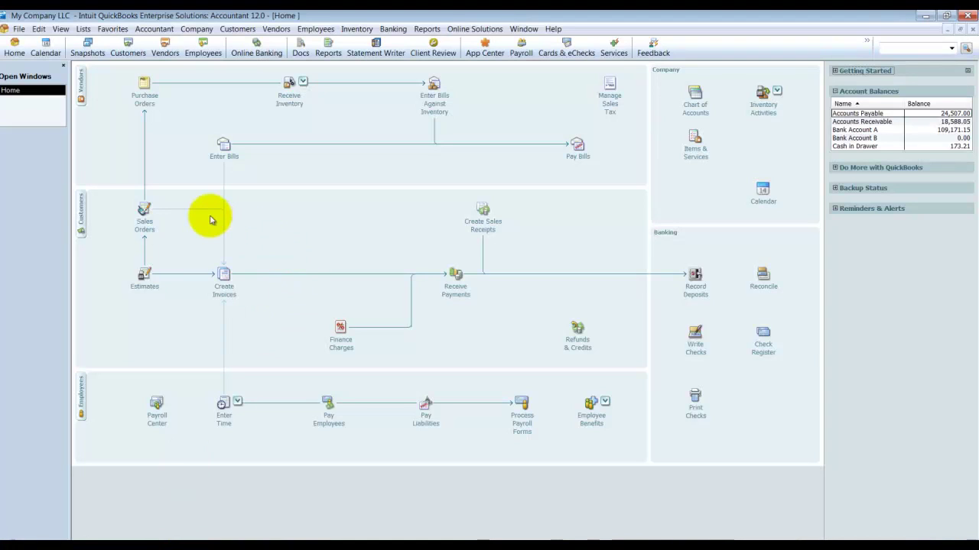
Export the Customer List as an IIF file named cust into Desktop\Demo Files.
left_click(19, 30)
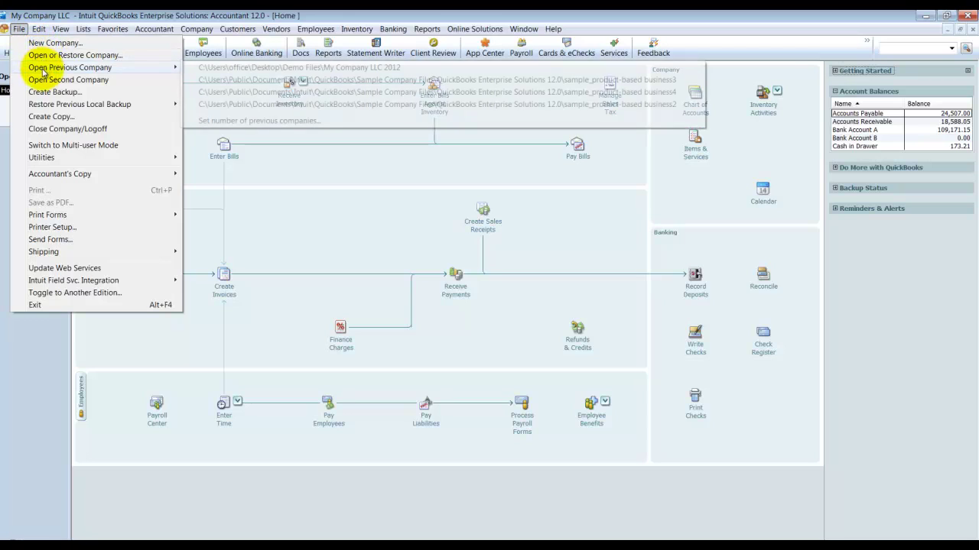
mouse_move(42, 157)
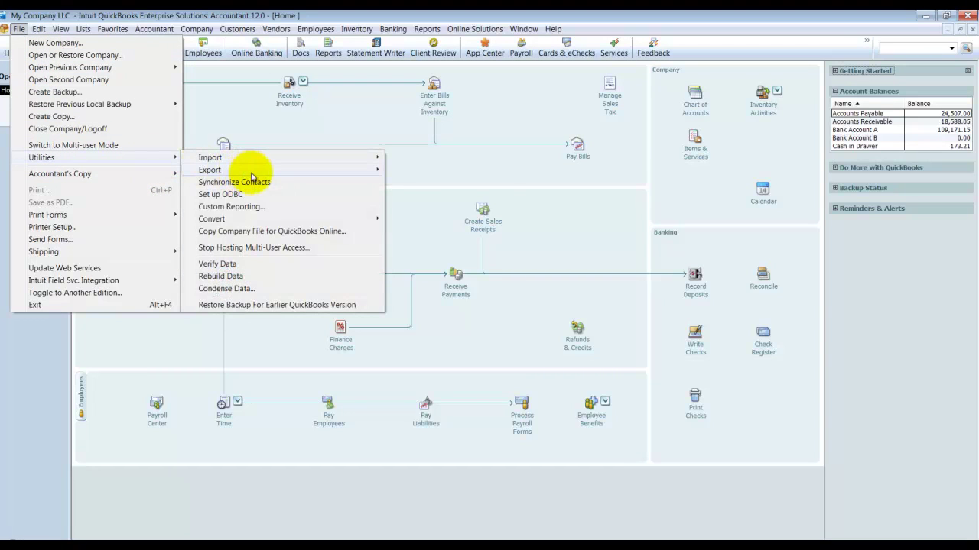
left_click(424, 173)
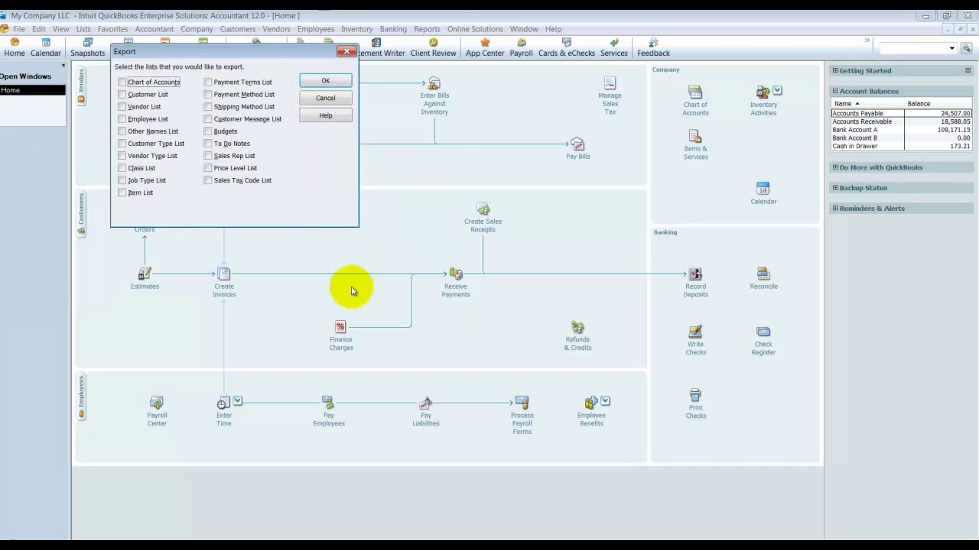
left_click(122, 94)
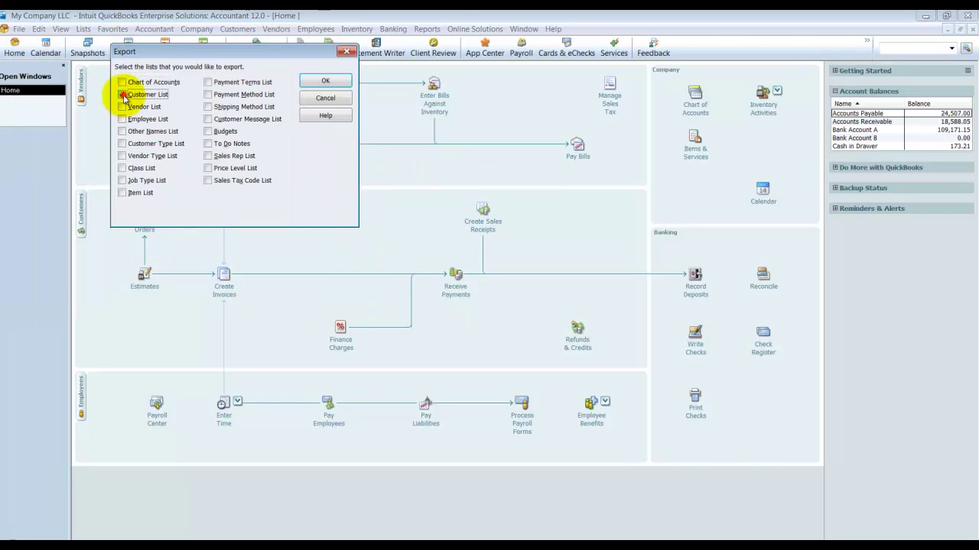
left_click(332, 81)
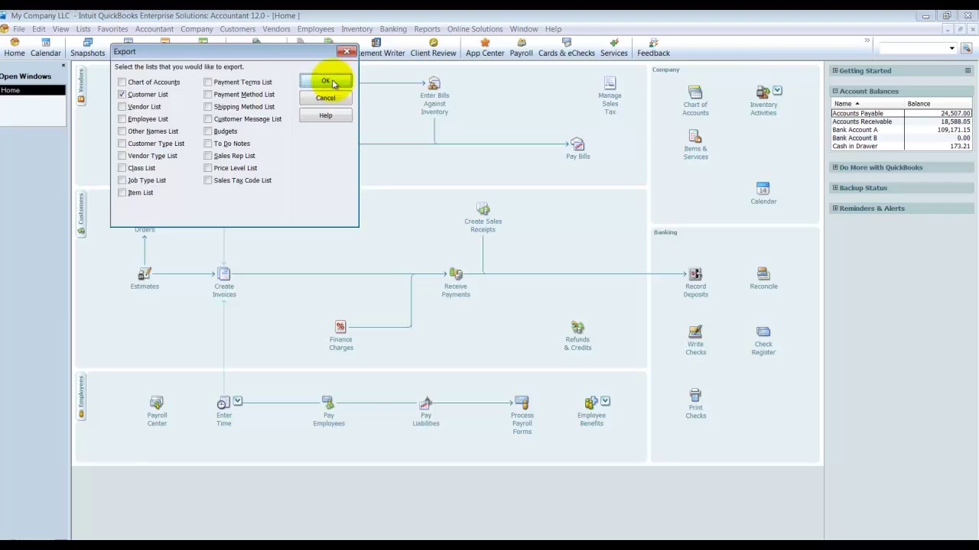
left_click(34, 142)
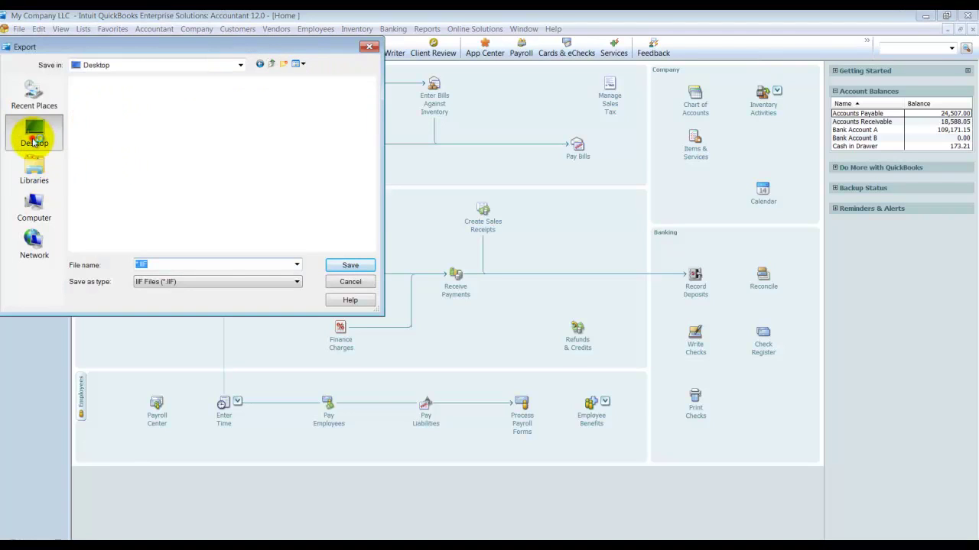
double_click(252, 197)
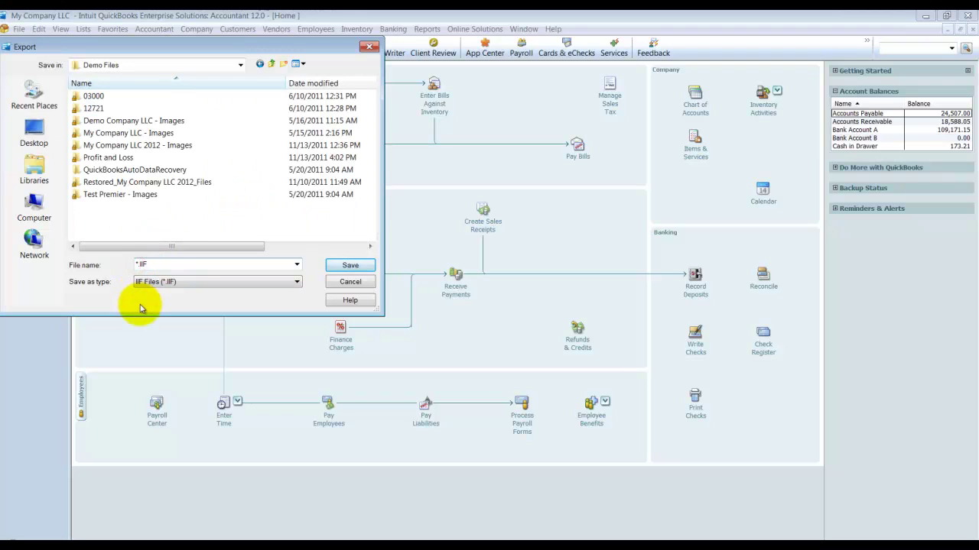
type("cust")
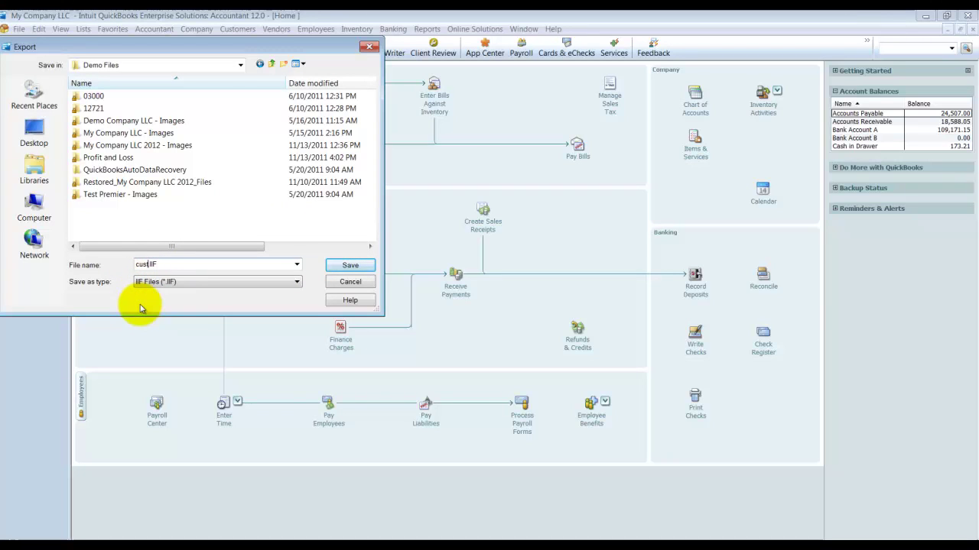
left_click(336, 265)
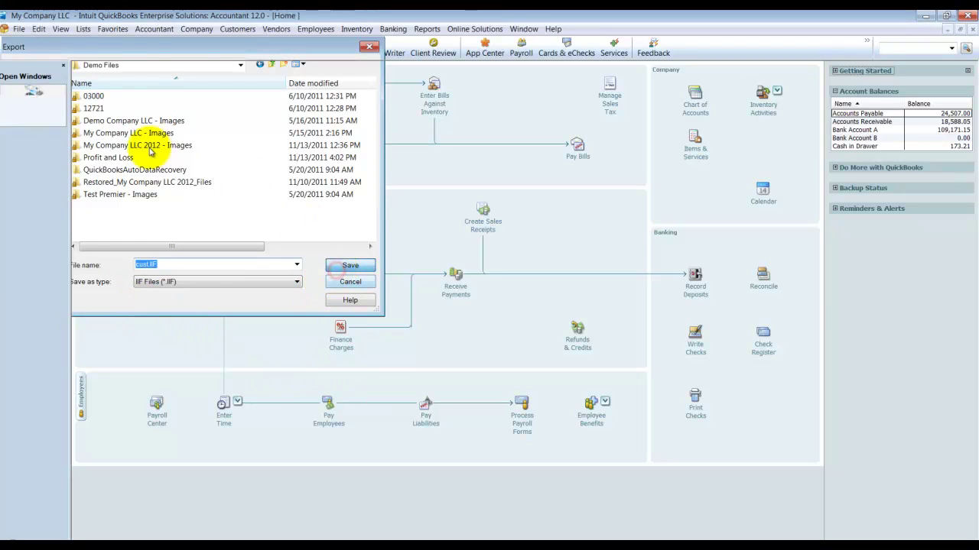
Export the Item List to Demo Files as item.IIF and acknowledge the success message.
left_click(487, 178)
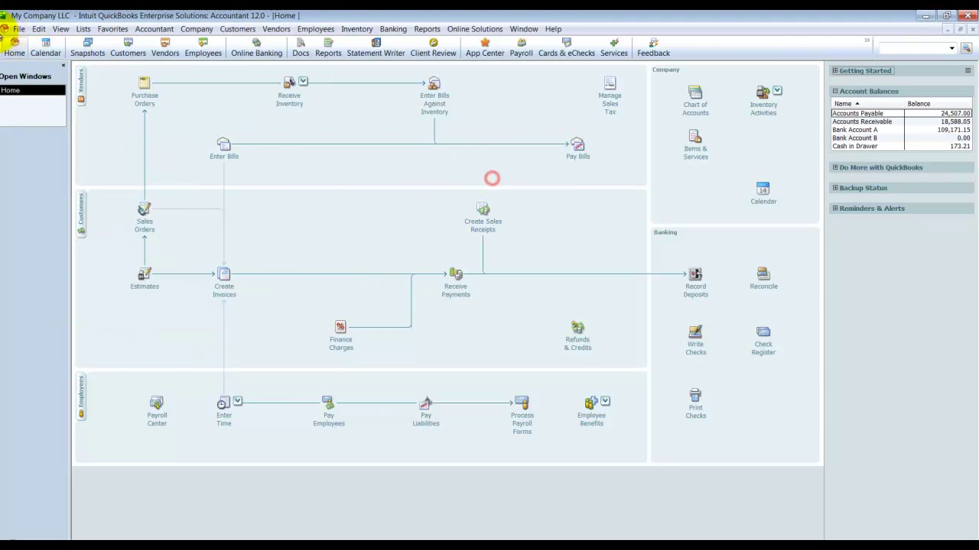
left_click(18, 29)
left_click(61, 157)
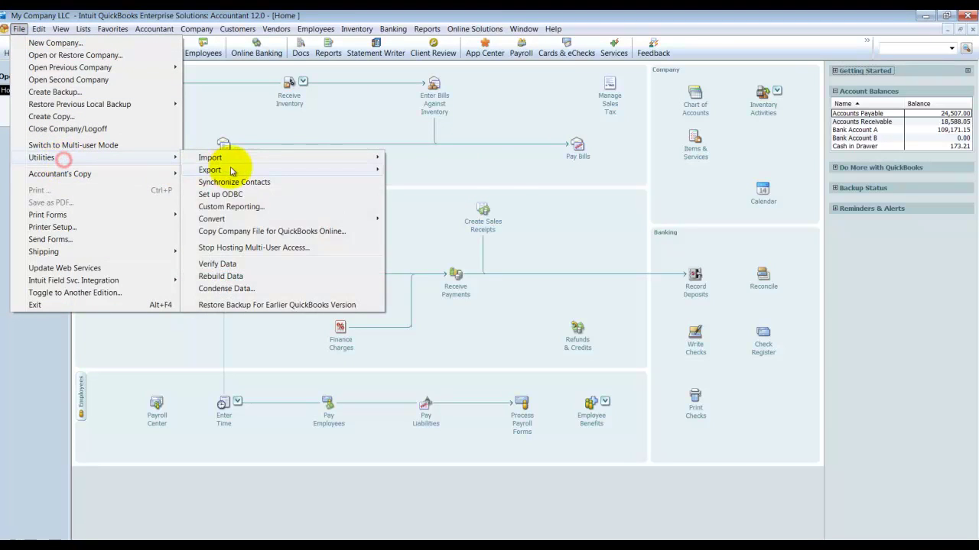
left_click(229, 169)
left_click(416, 170)
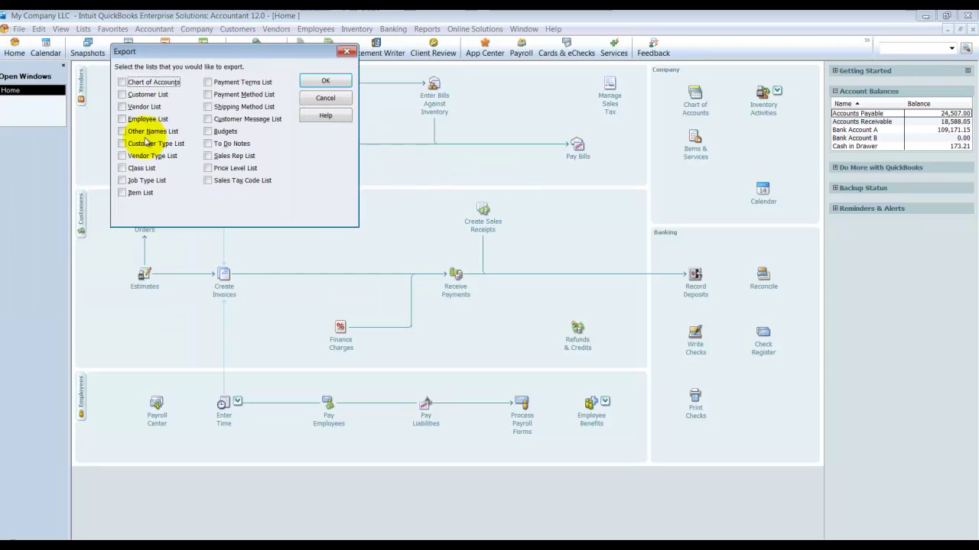
left_click(141, 194)
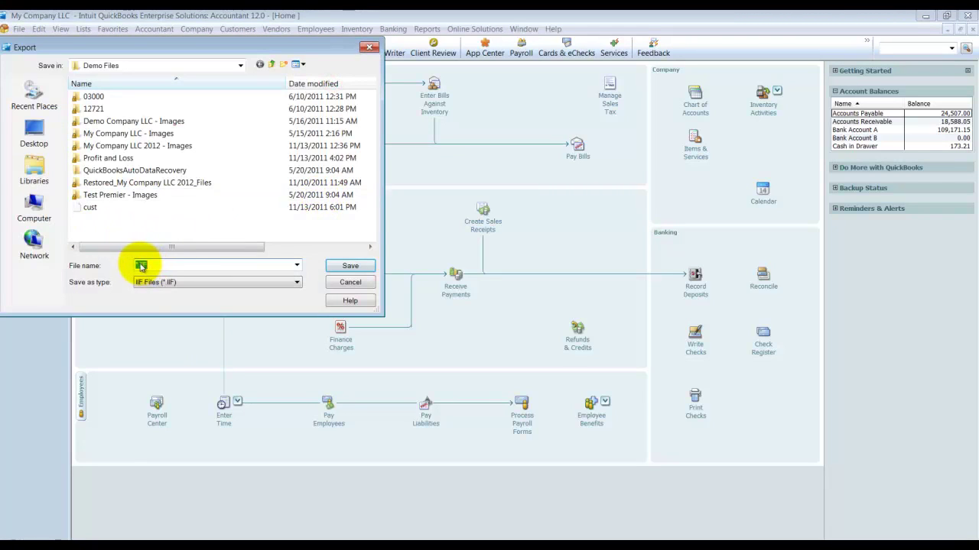
left_click(140, 265)
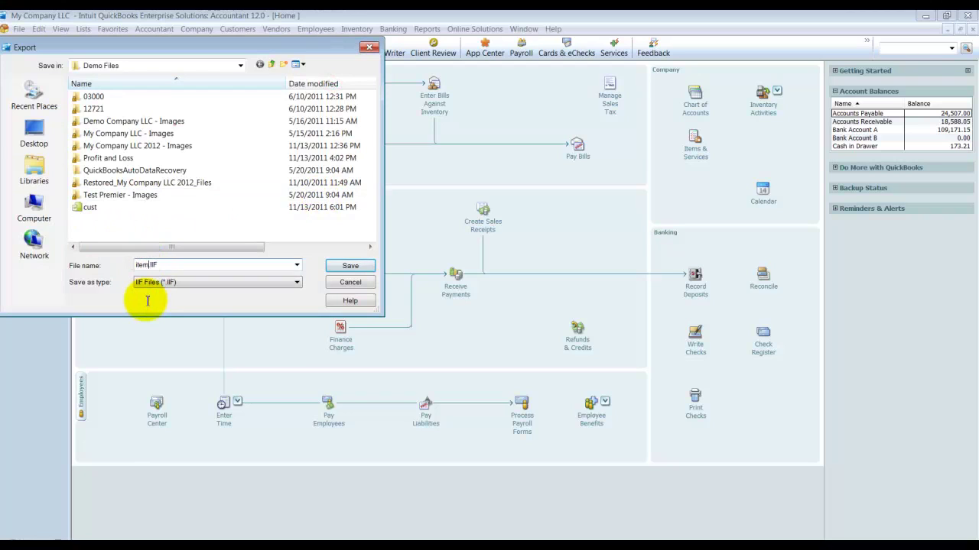
left_click(350, 267)
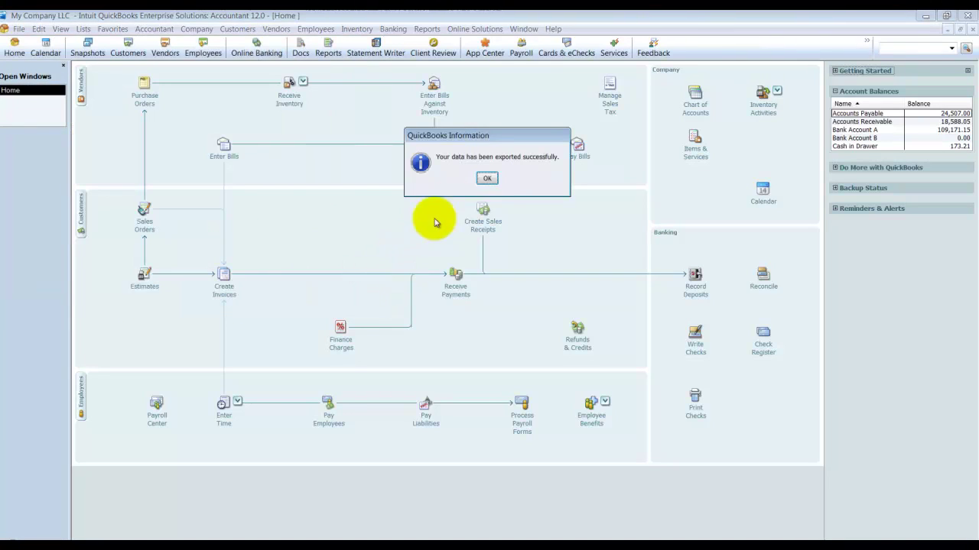
left_click(488, 177)
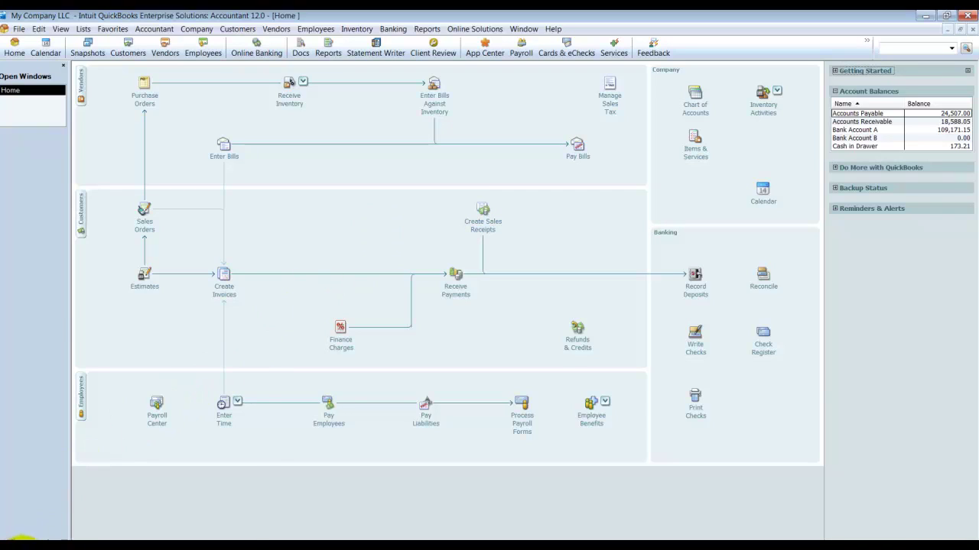
Launch Excel 2007 and open Demo Files\cust.IIF via All Files, finishing the Text Import Wizard.
left_click(21, 541)
left_click(29, 307)
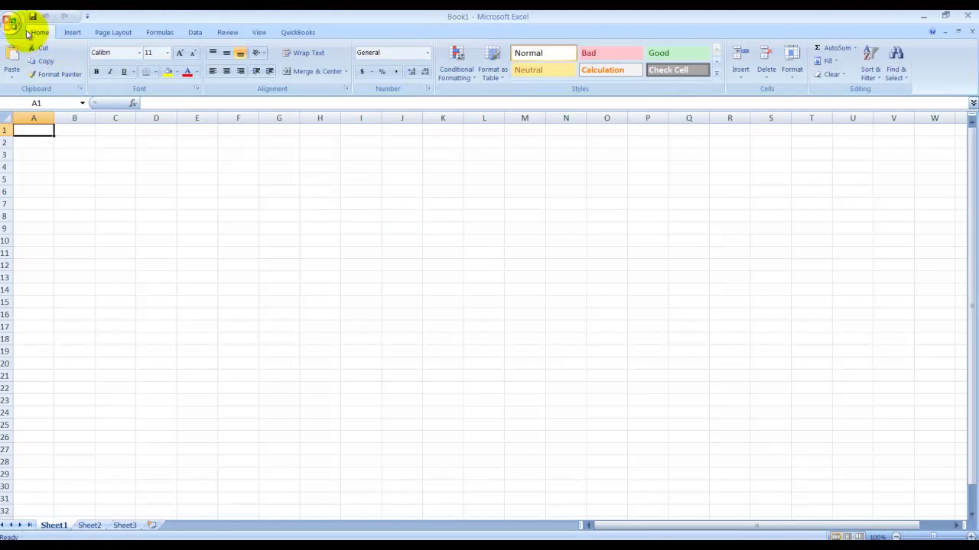
left_click(16, 29)
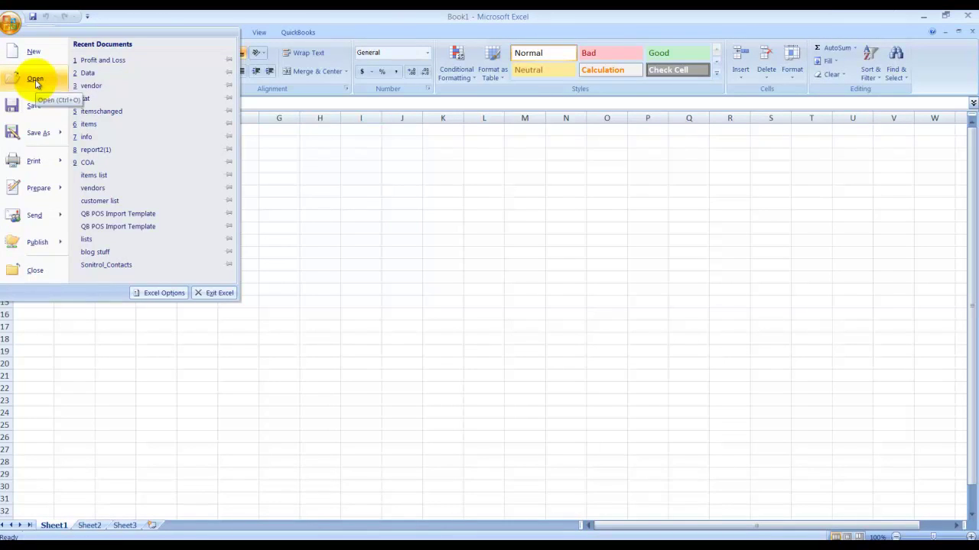
left_click(415, 192)
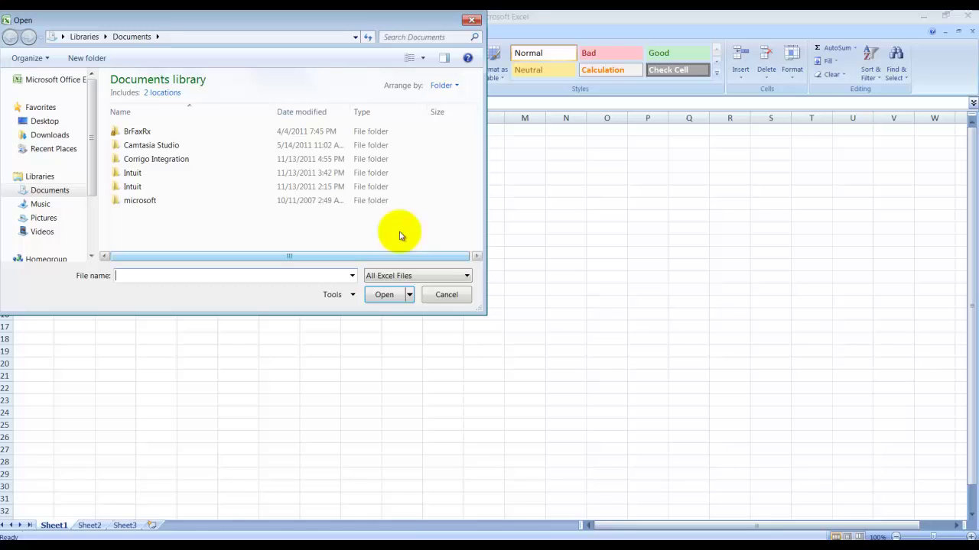
left_click(38, 124)
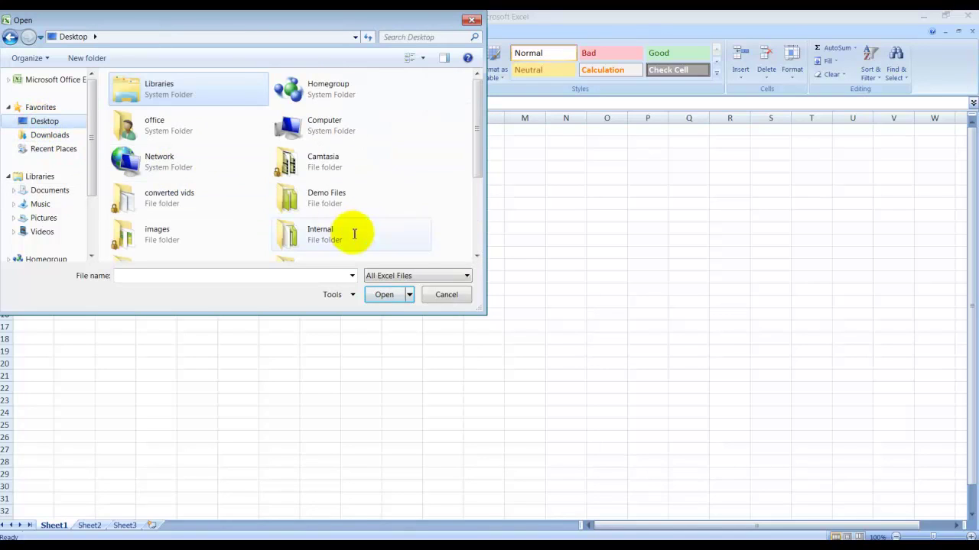
double_click(322, 193)
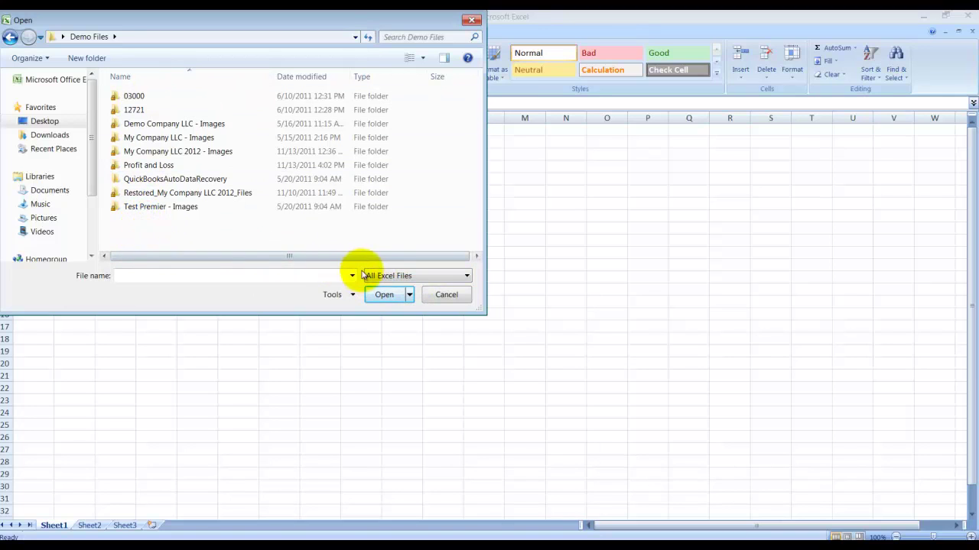
left_click(399, 276)
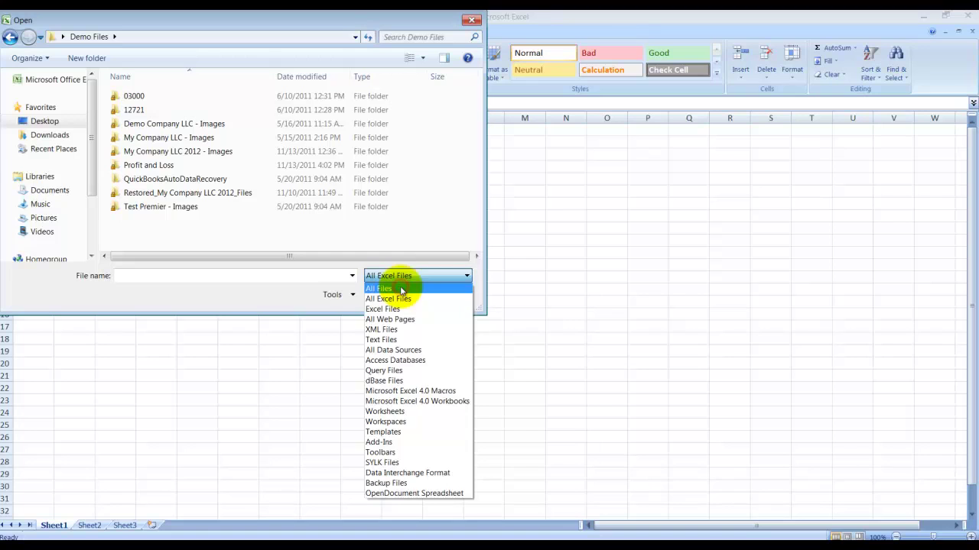
left_click(402, 289)
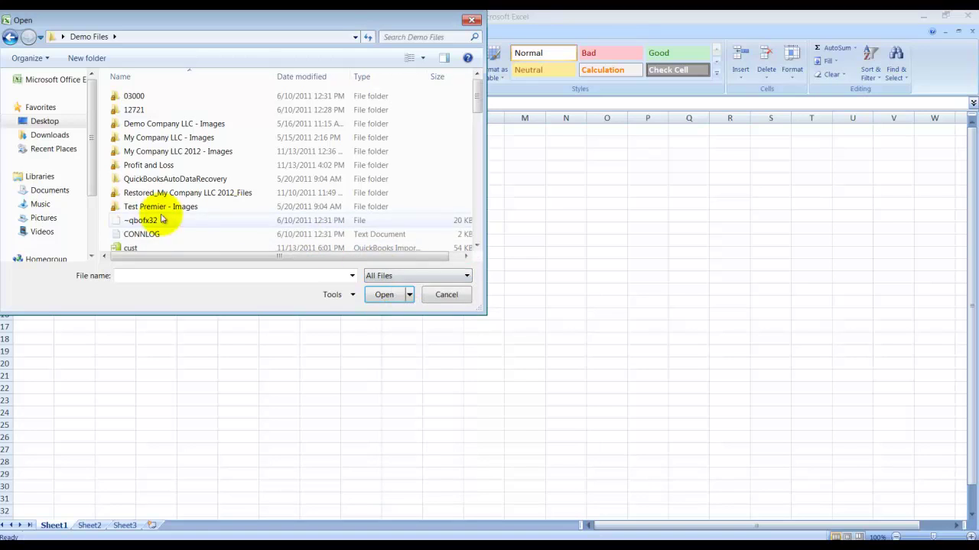
left_click(127, 252)
left_click(375, 294)
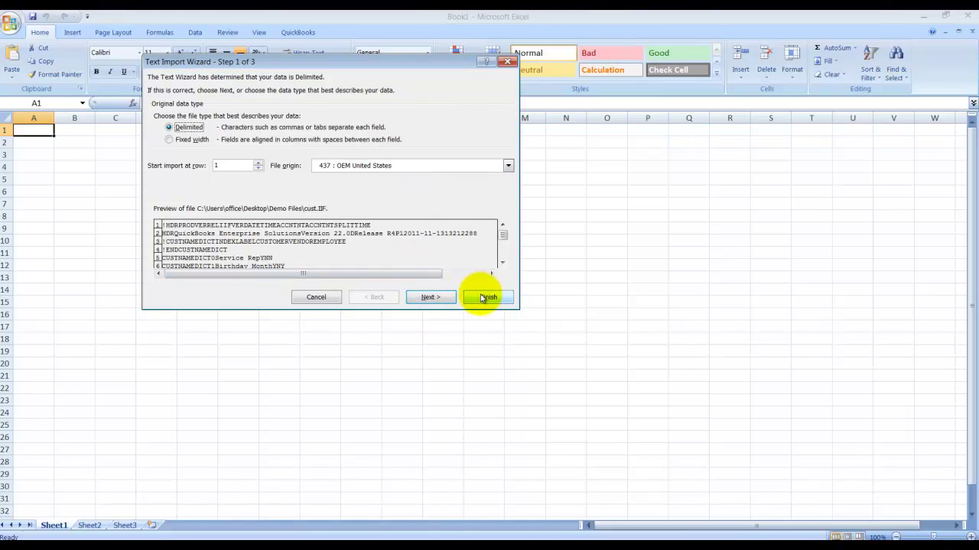
left_click(483, 297)
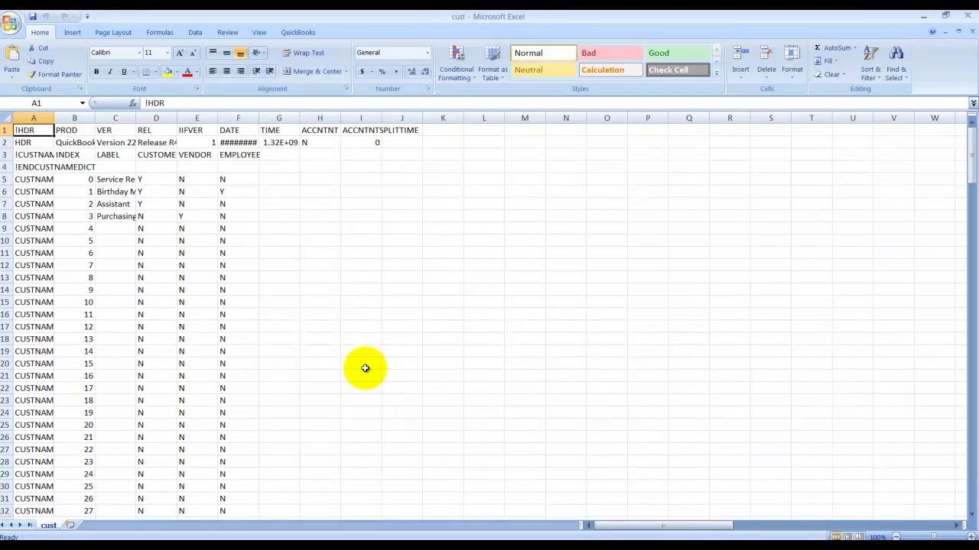
Delete rows 1–32 of header and custom-field definitions so !CUST sits in row 1.
left_click(362, 367)
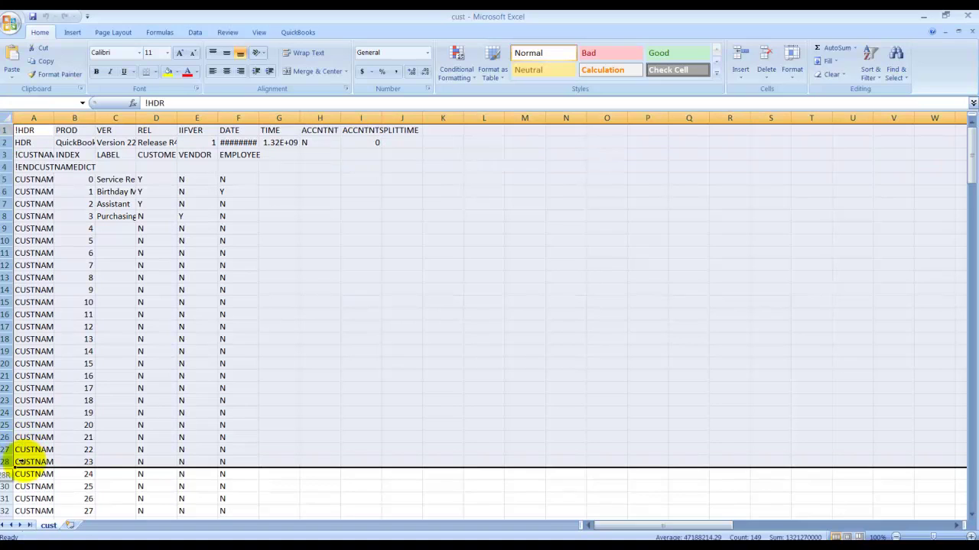
mouse_move(4, 130)
left_mouse_down()
mouse_move(29, 511)
mouse_move(42, 494)
mouse_move(8, 468)
left_mouse_up()
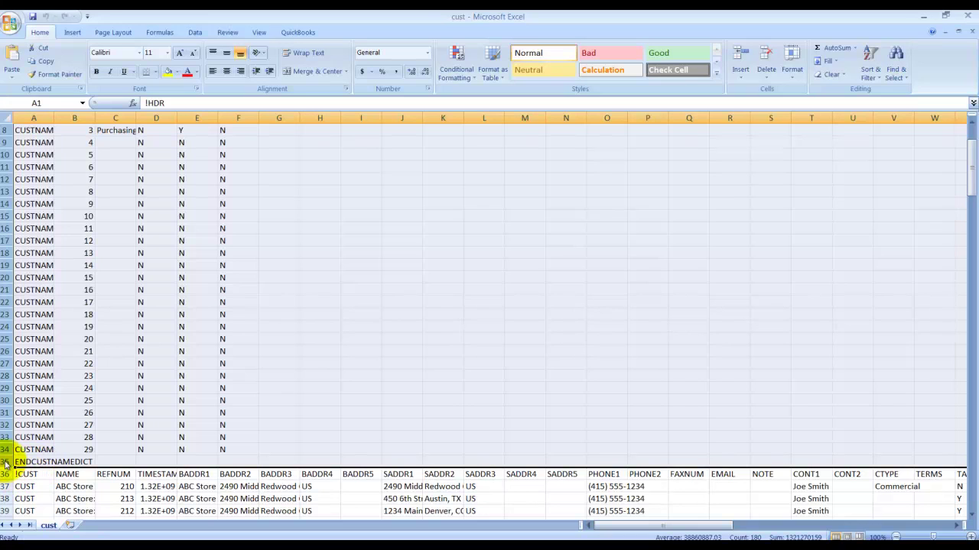
right_click(7, 464)
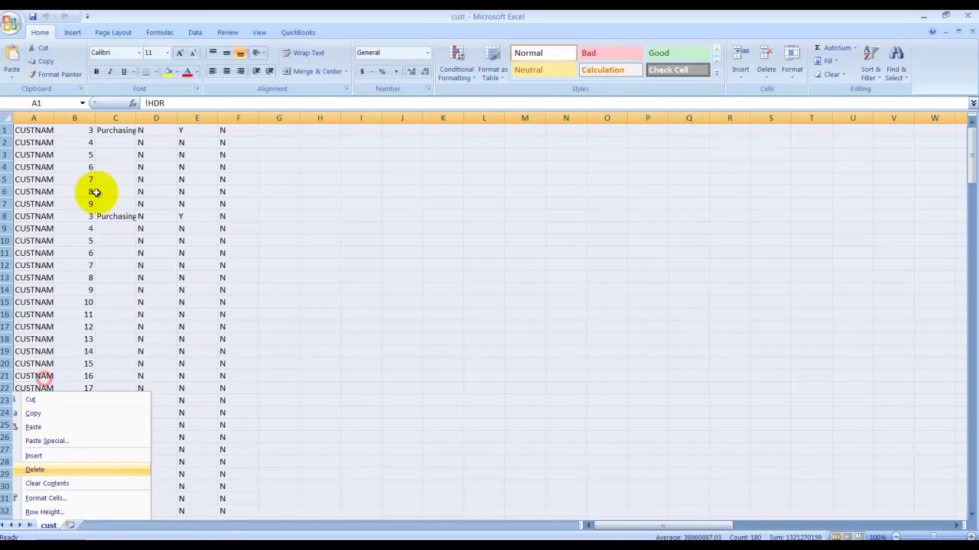
left_click(95, 192)
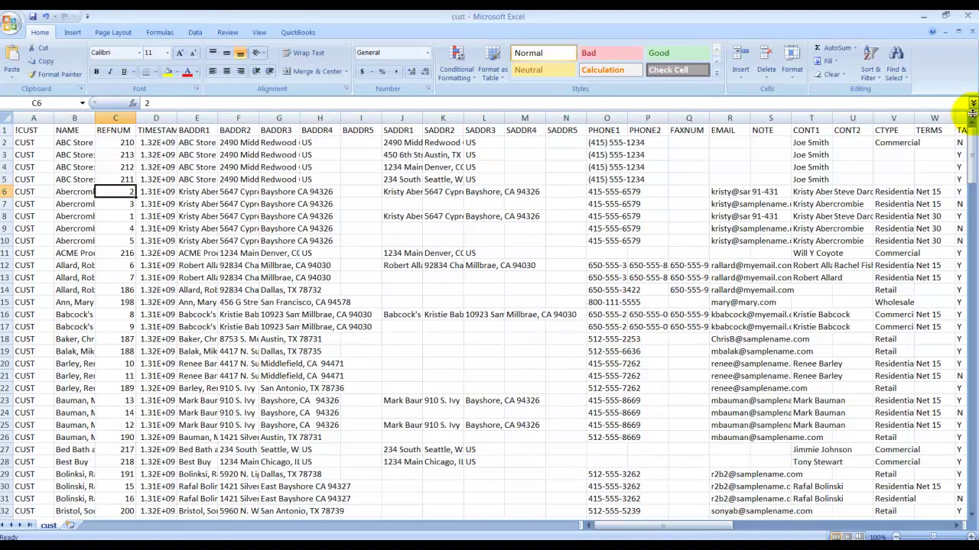
Freeze the top row so the !CUST headings stay visible while scrolling.
left_click_drag(972, 112, 975, 142)
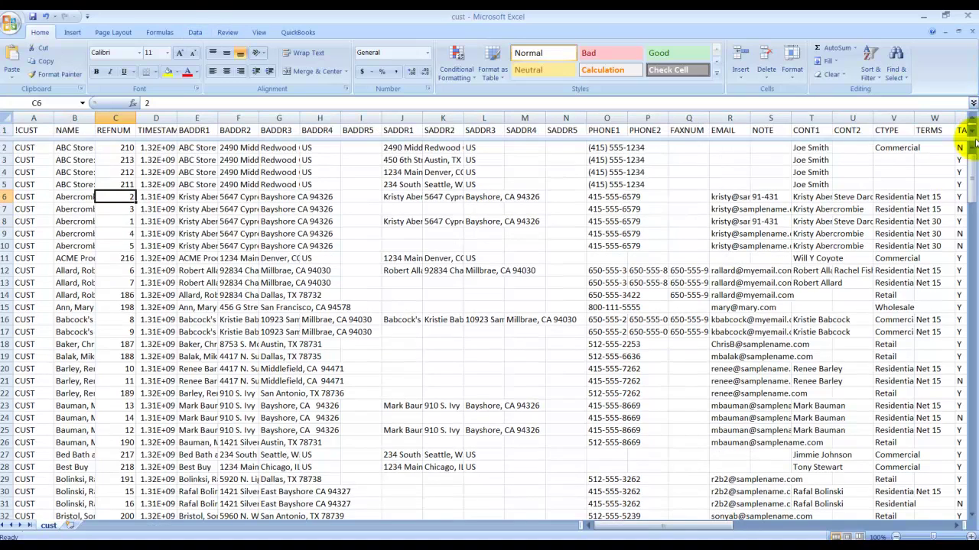
left_click(259, 32)
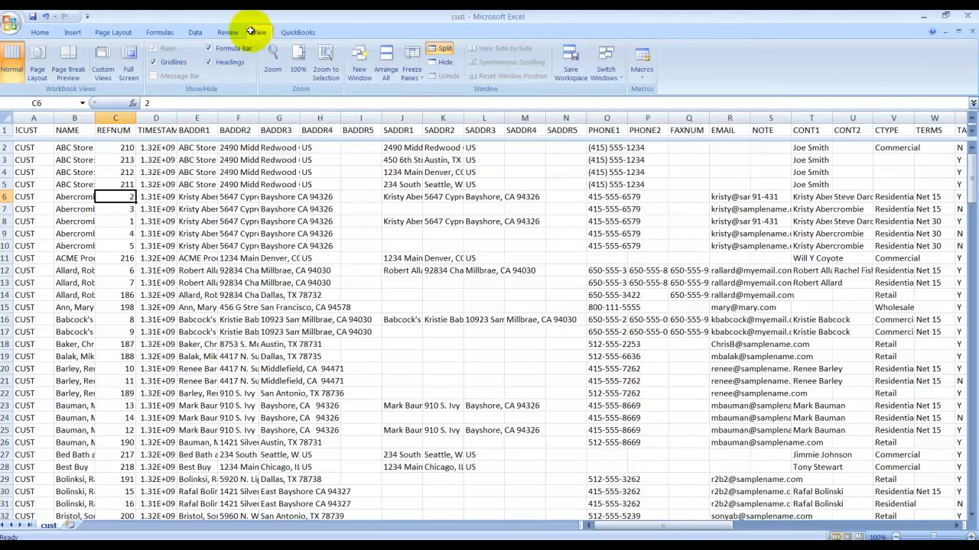
left_click(412, 68)
left_click(456, 94)
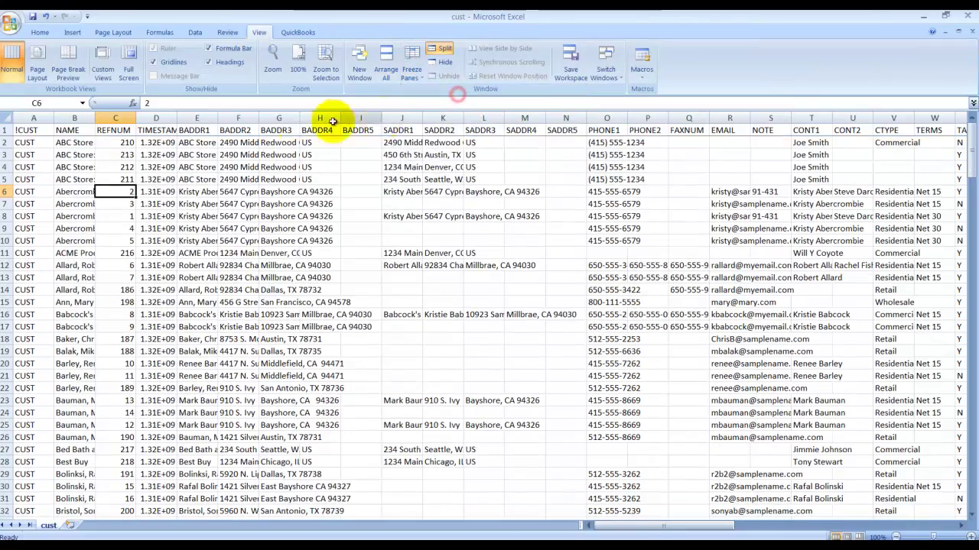
scroll(357, 260, "down", 10)
scroll(364, 282, "down", 8)
scroll(374, 275, "up", 14)
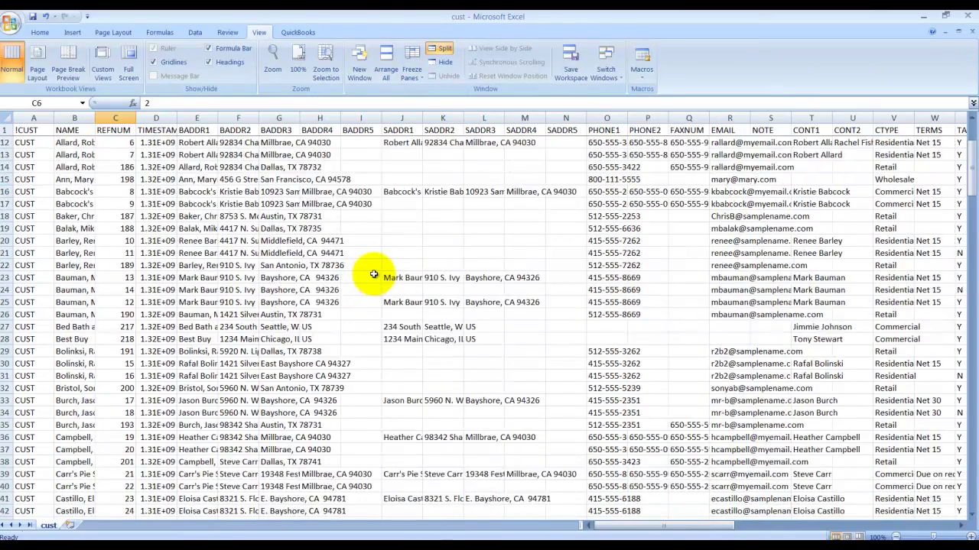
scroll(374, 273, "up", 3)
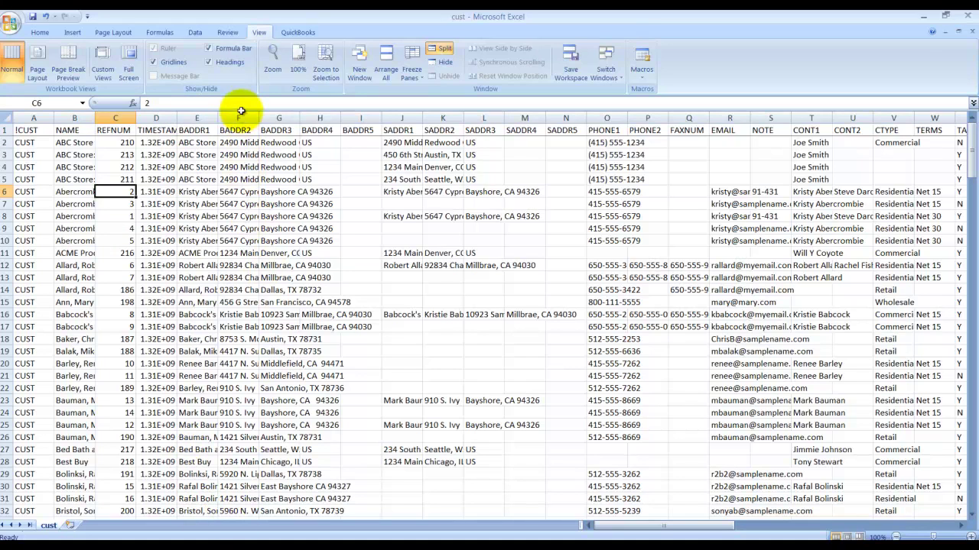
Widen column E (BADDR1) and inspect ABC Store's billing address in E2 through H2.
left_click_drag(217, 117, 235, 118)
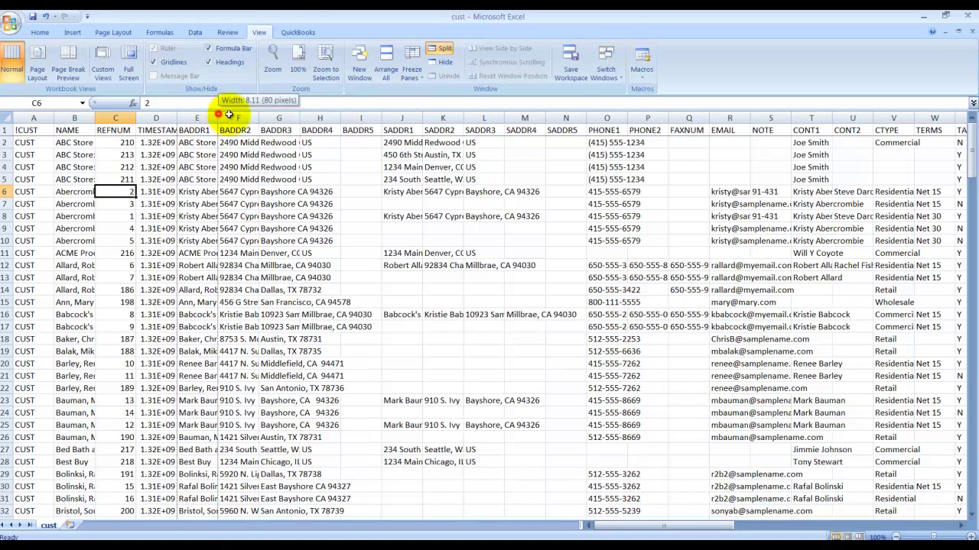
left_click(199, 143)
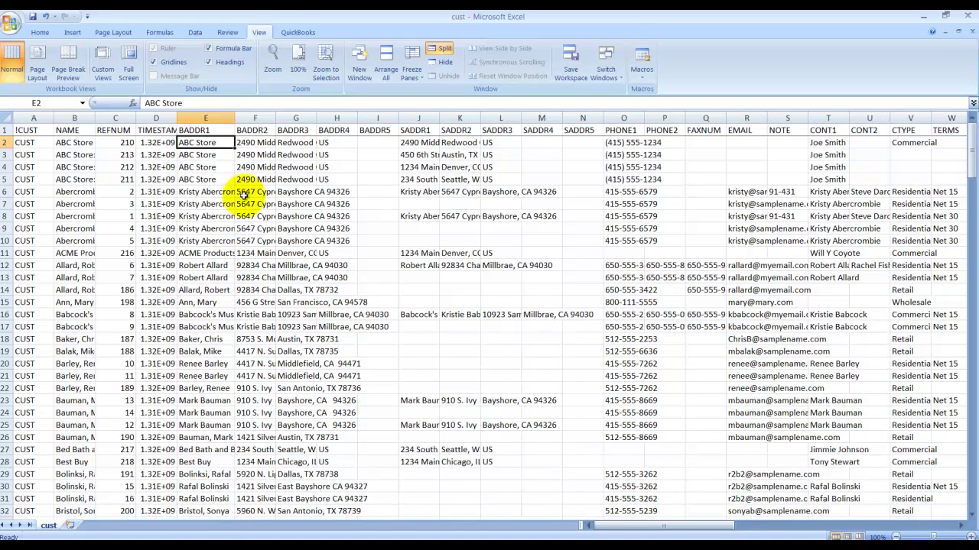
left_click(252, 143)
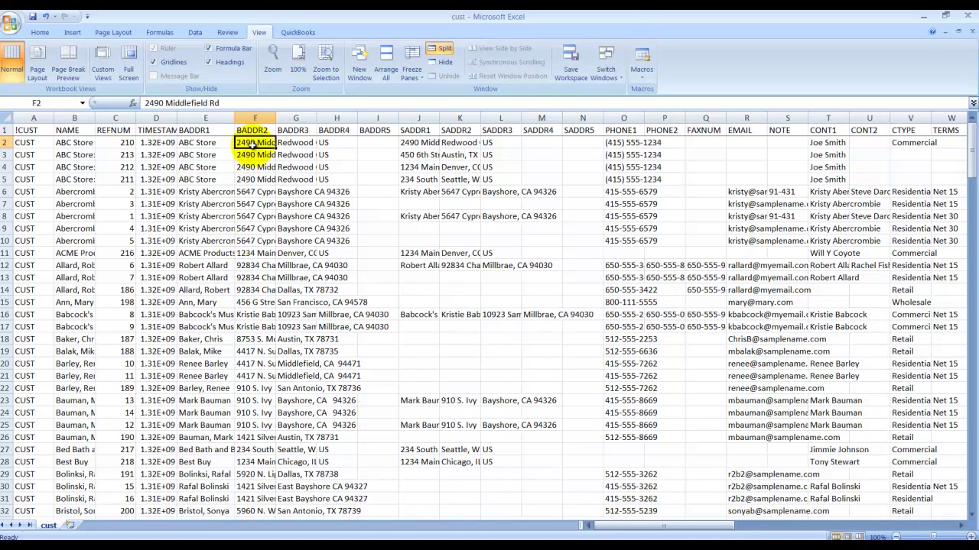
left_click(301, 140)
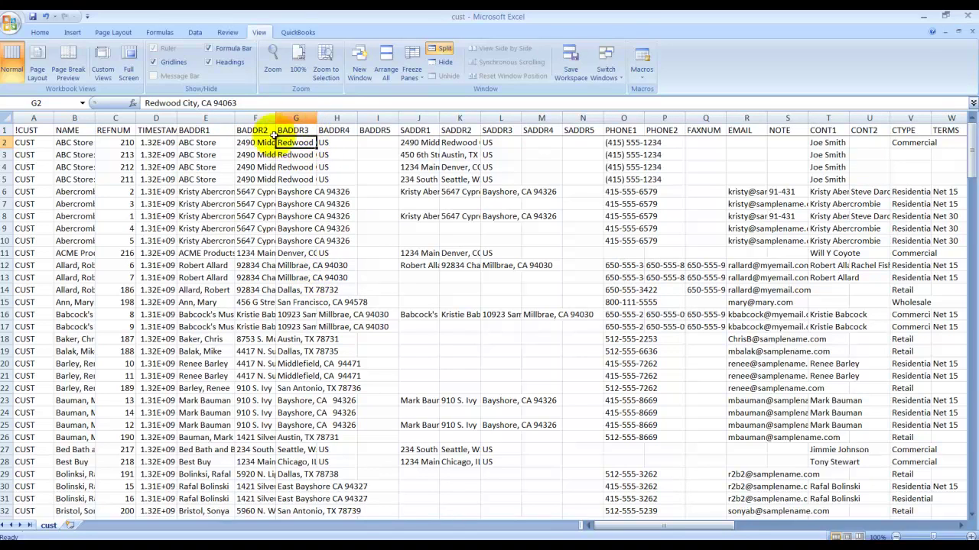
left_click(336, 141)
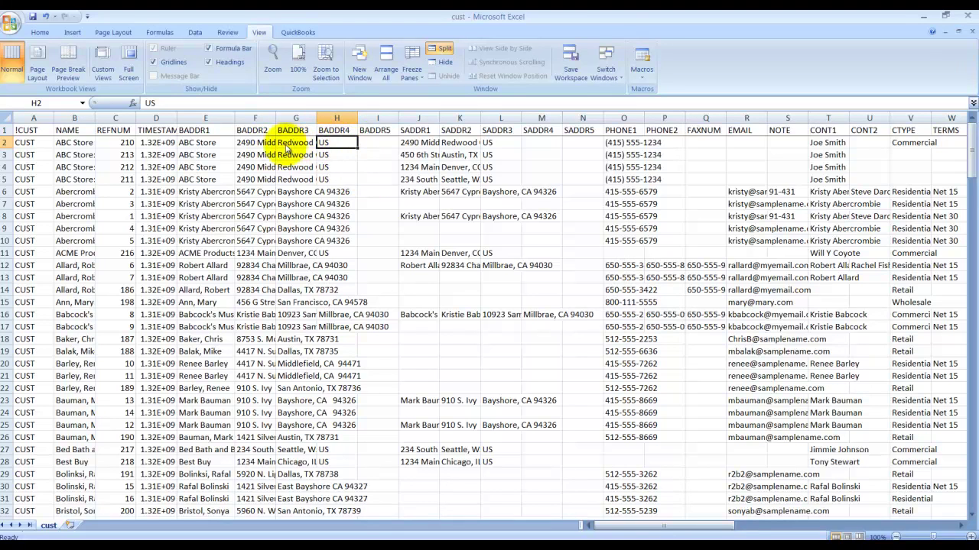
Sort the whole sheet A to Z by BADDR1.
left_click(6, 117)
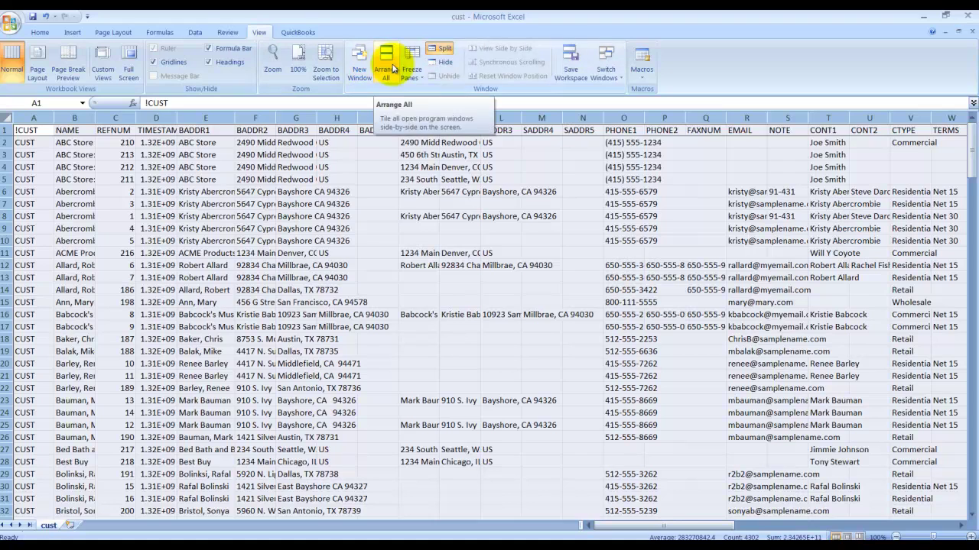
left_click(191, 34)
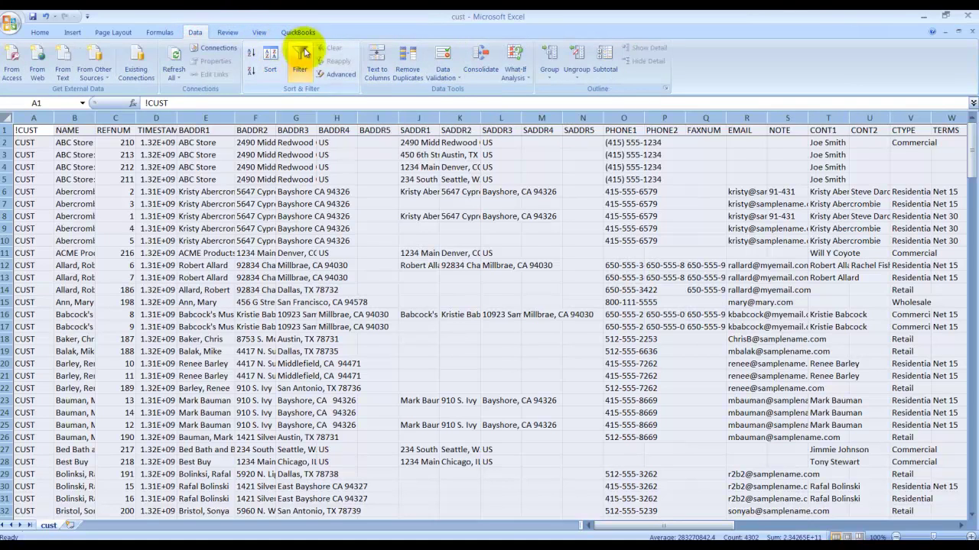
left_click(269, 58)
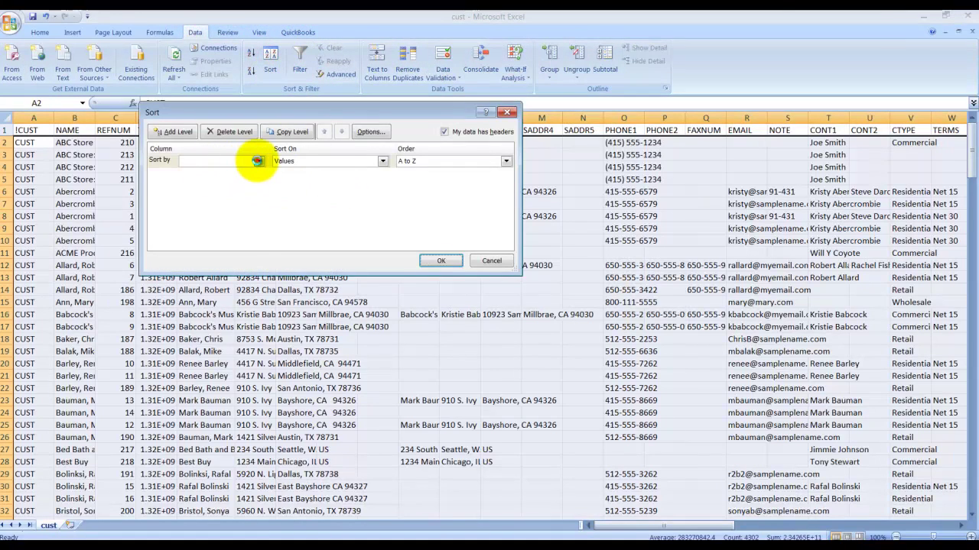
left_click(258, 160)
left_click(217, 206)
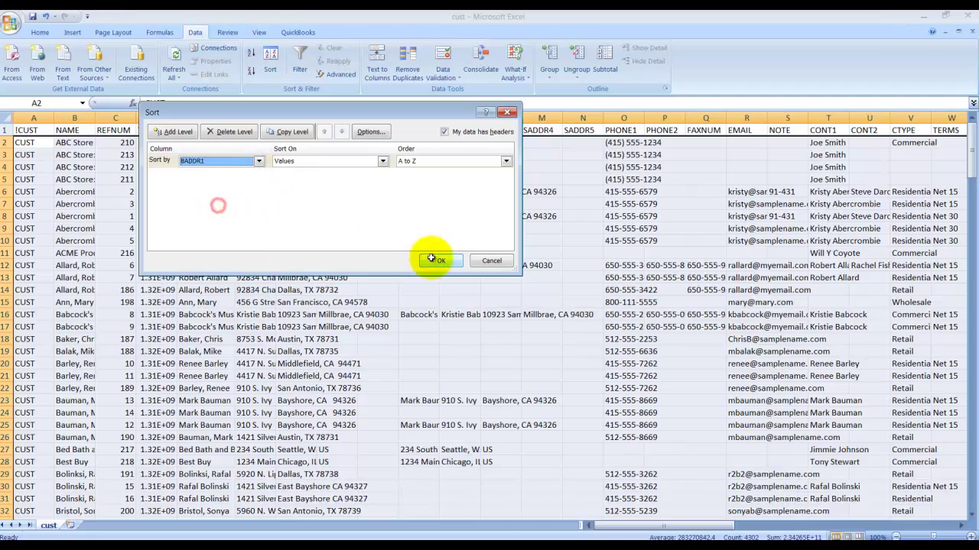
key("Return")
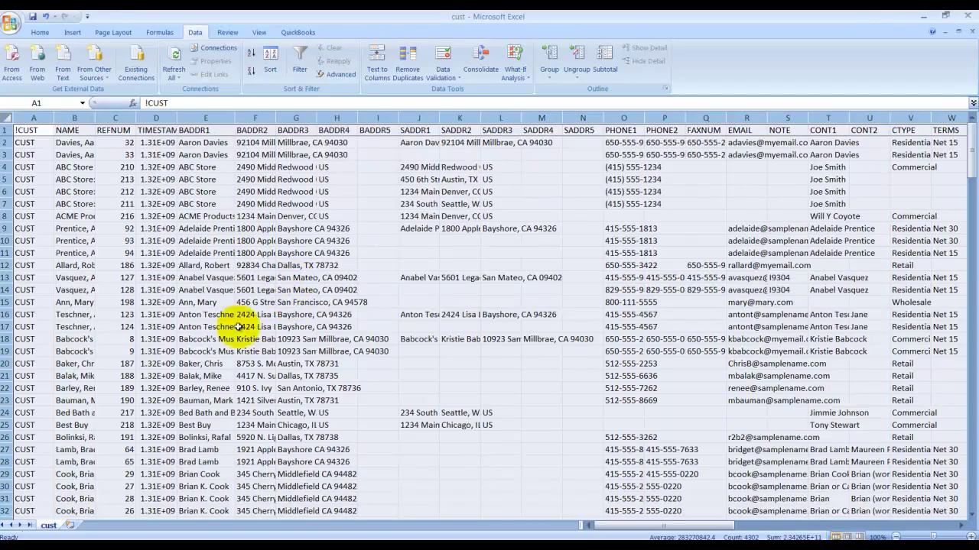
Scroll to the last records and select their blank billing address cells.
scroll(237, 323, "down", 4)
scroll(239, 323, "down", 6)
scroll(239, 323, "down", 5)
scroll(237, 318, "down", 6)
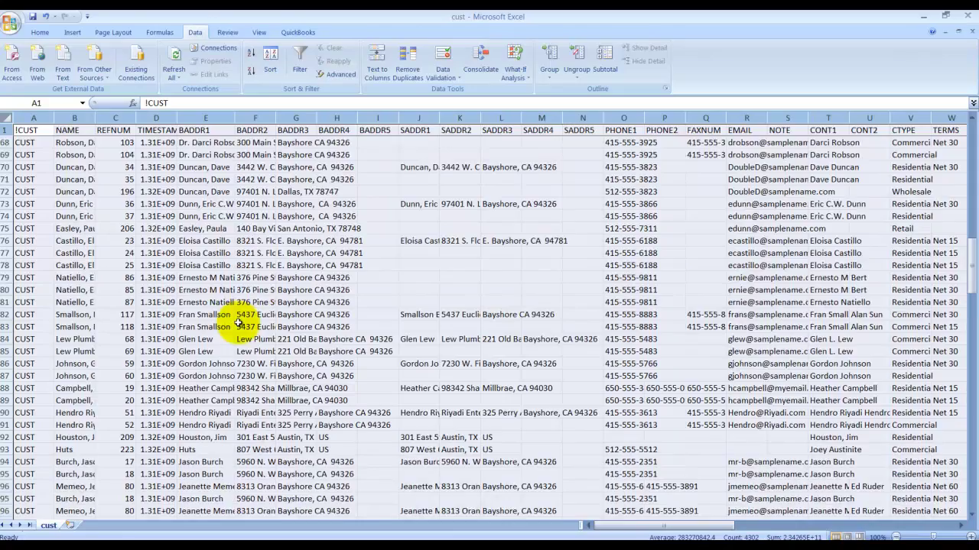
scroll(239, 329, "down", 7)
scroll(240, 341, "down", 7)
scroll(239, 341, "down", 8)
scroll(240, 348, "down", 9)
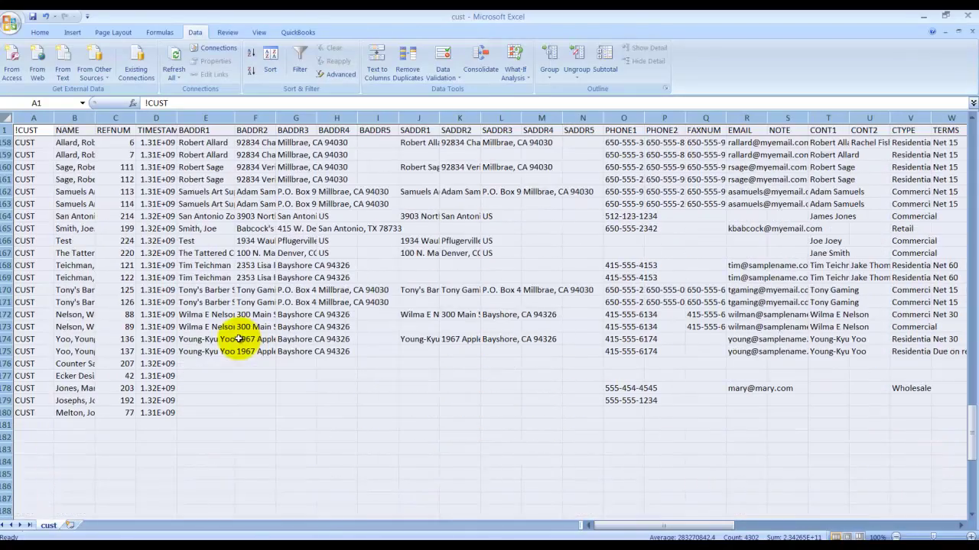
mouse_move(193, 360)
left_mouse_down()
mouse_move(195, 405)
mouse_move(317, 413)
left_mouse_up()
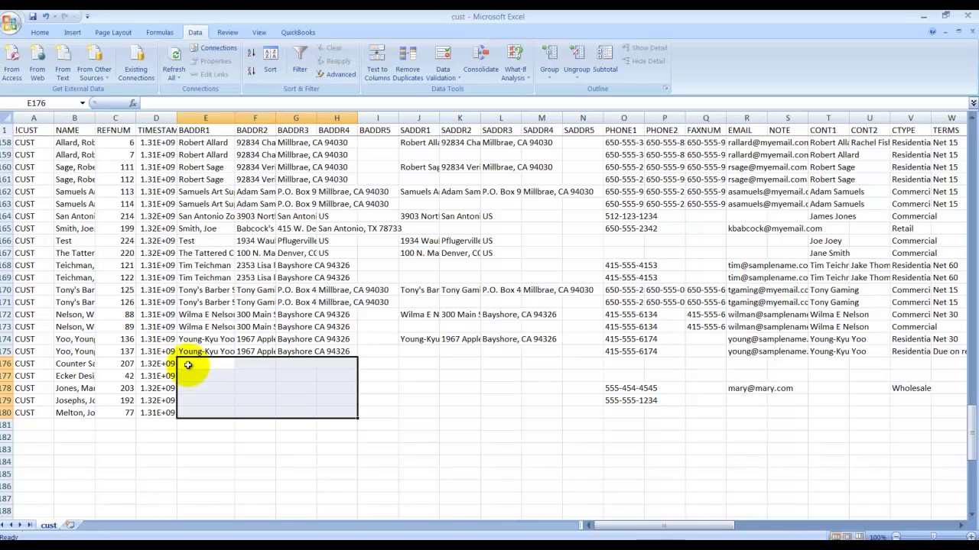
Enter the My Company billing address in cells E176 through G176.
left_click(187, 365)
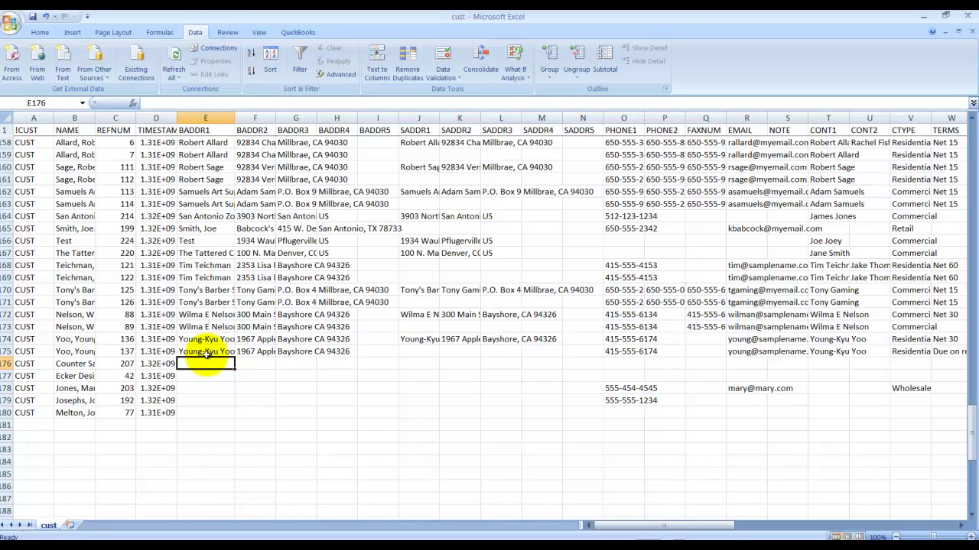
type("M")
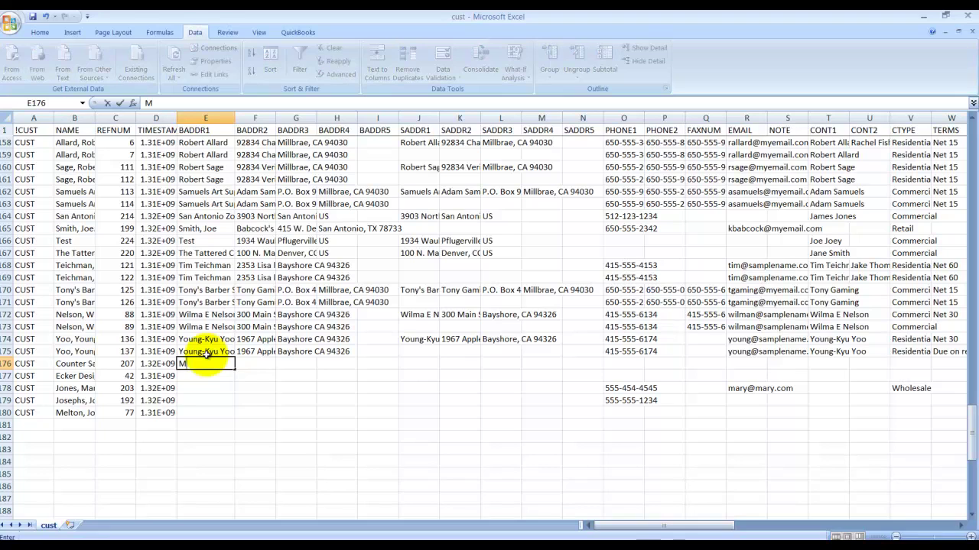
type("y Company")
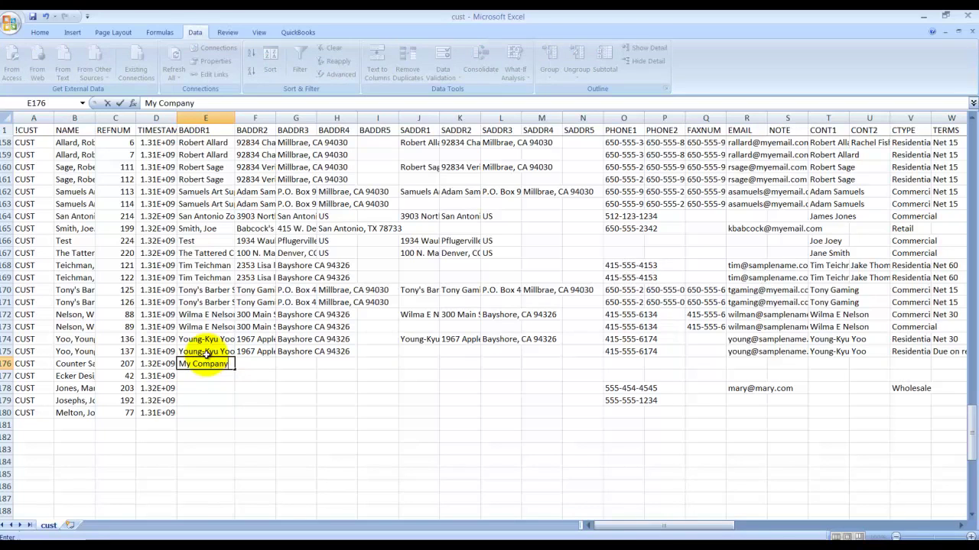
key("Tab")
type("1")
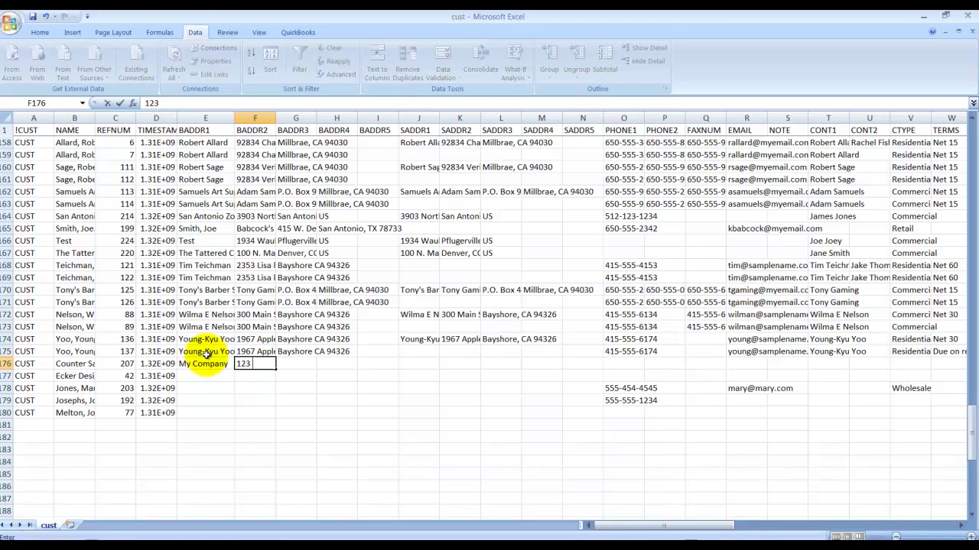
key("Tab")
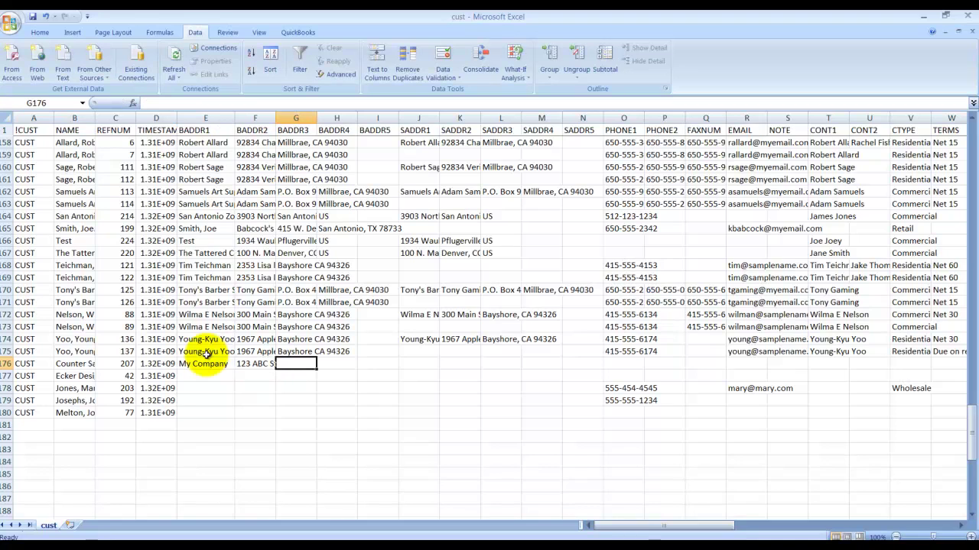
type("Anytown, USA")
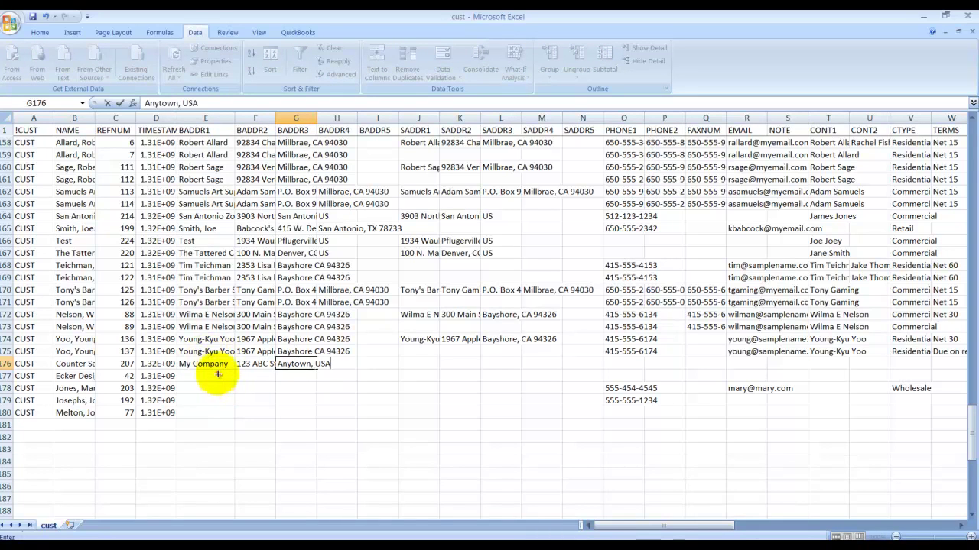
Copy the row 176 address into rows 177–180 and save the file.
left_click_drag(205, 365, 315, 364)
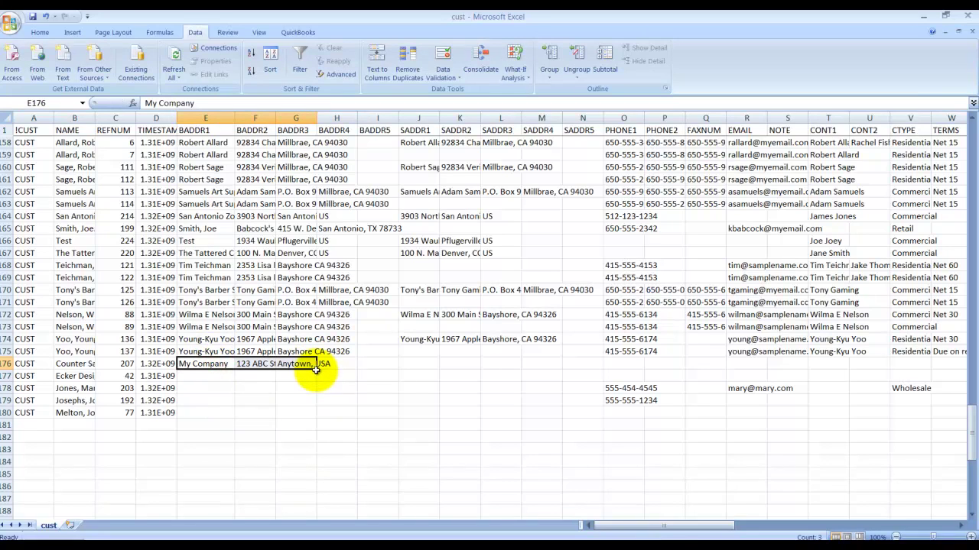
key("ctrl+c")
left_click_drag(205, 376, 312, 409)
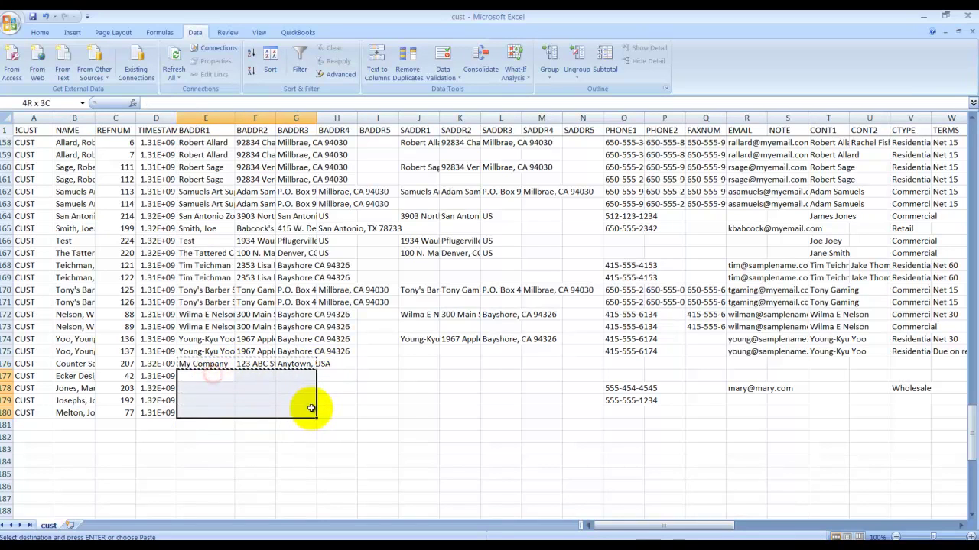
key("ctrl+v")
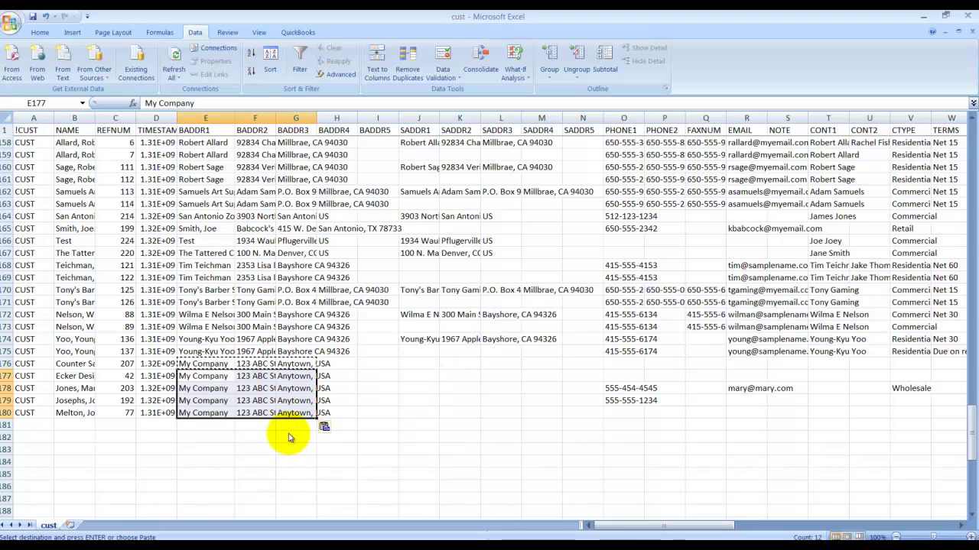
left_click(289, 437)
key("Escape")
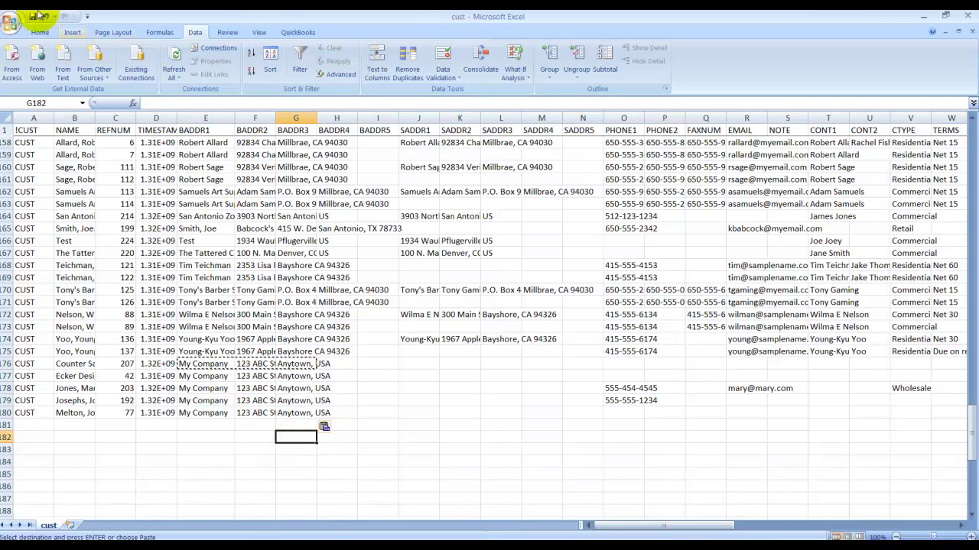
key("ctrl+s")
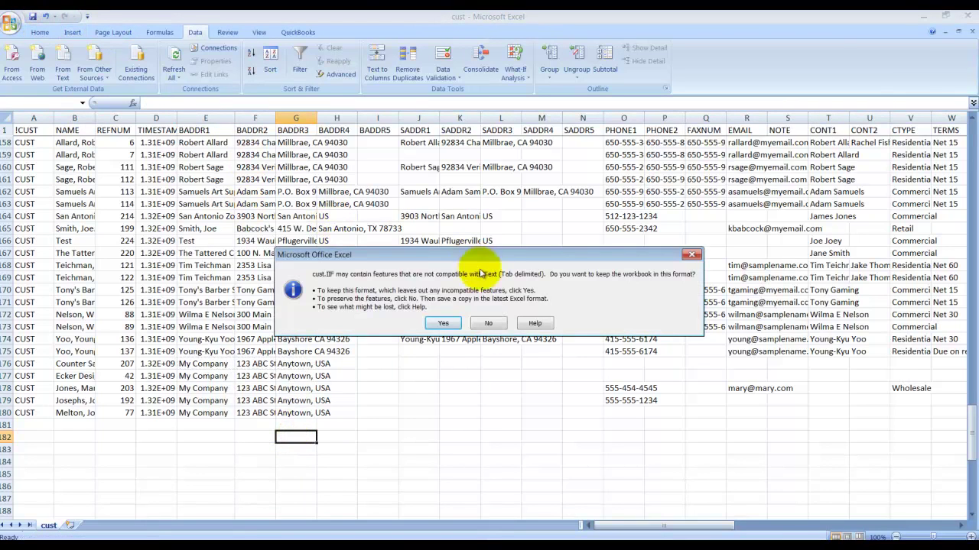
Confirm keeping cust.IIF in Text (Tab delimited) format.
left_click(451, 325)
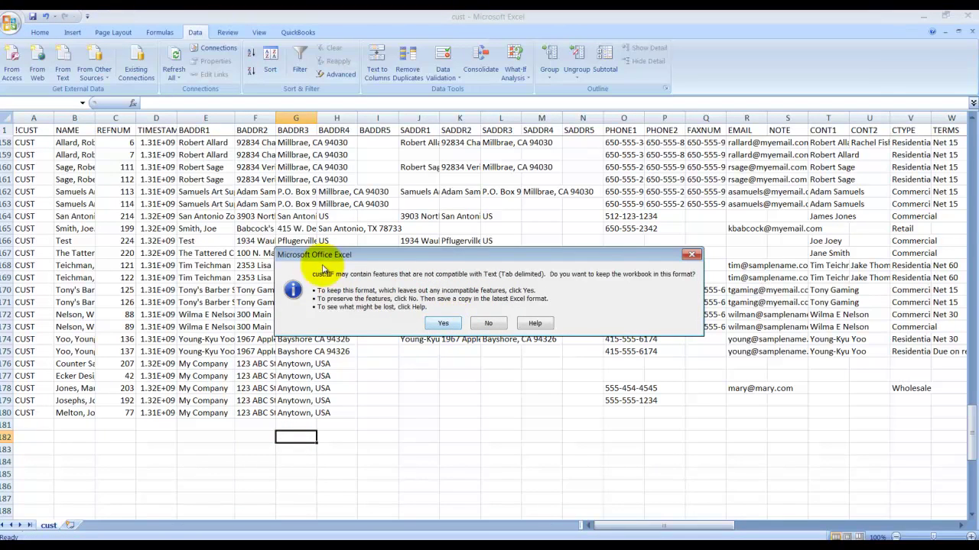
left_click(437, 326)
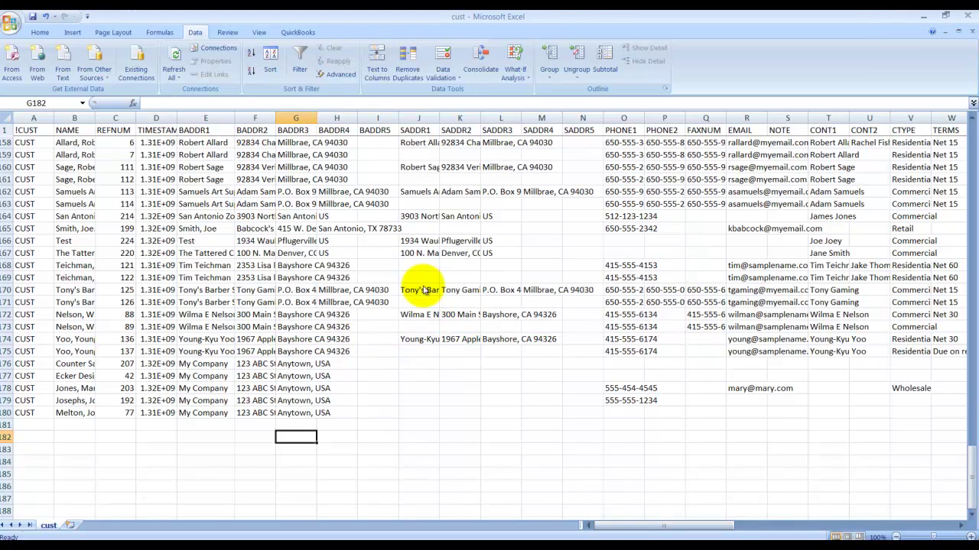
Sort the whole customer sheet A to Z by the billing address column.
left_click(6, 117)
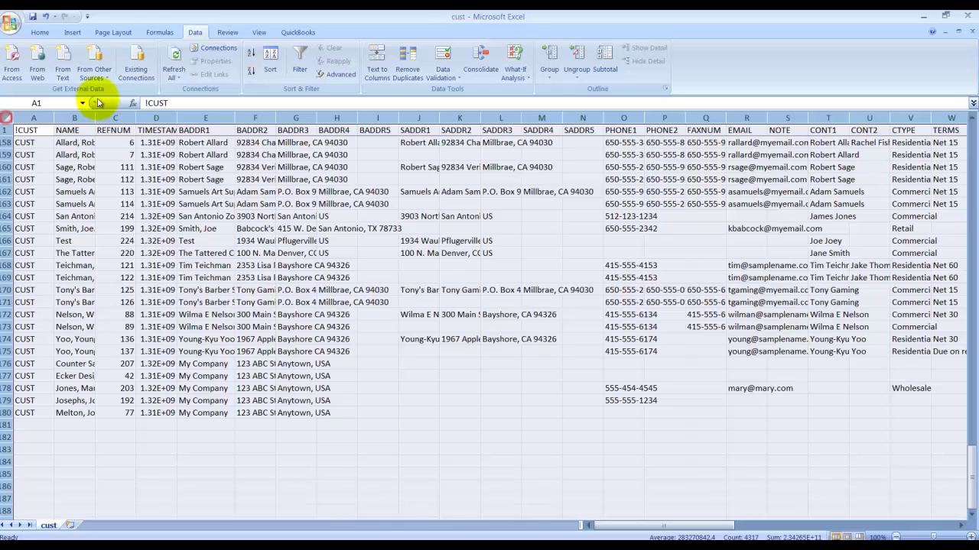
left_click(269, 62)
left_click(234, 139)
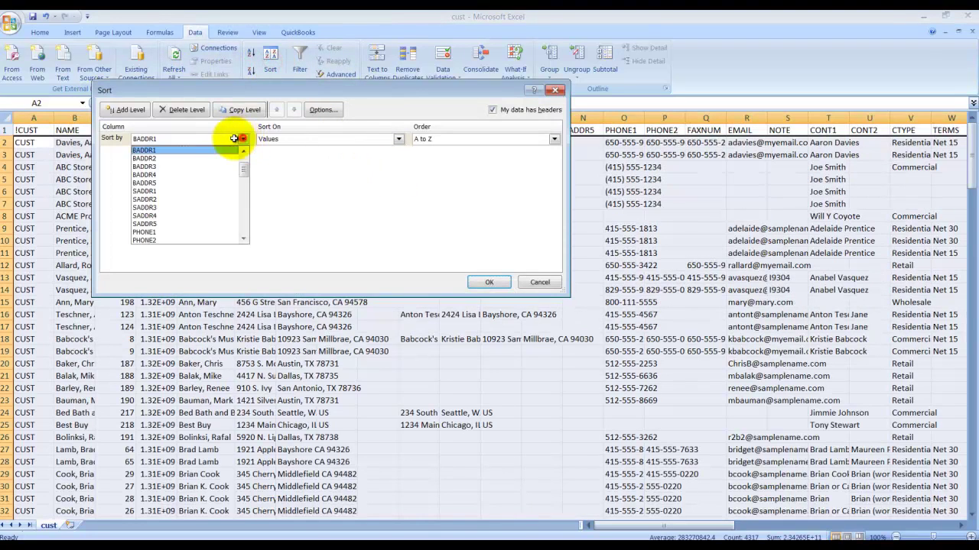
left_click(153, 191)
left_click(485, 278)
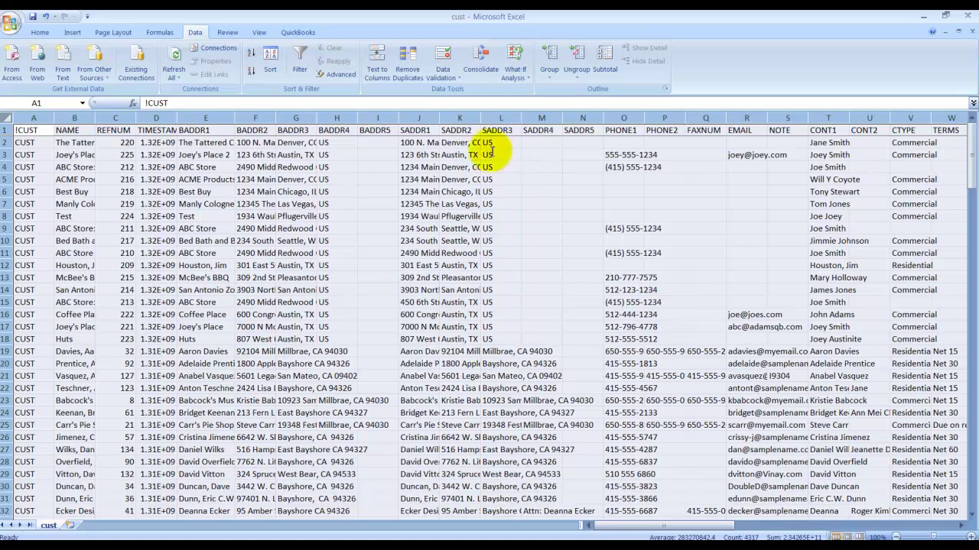
left_click(453, 143)
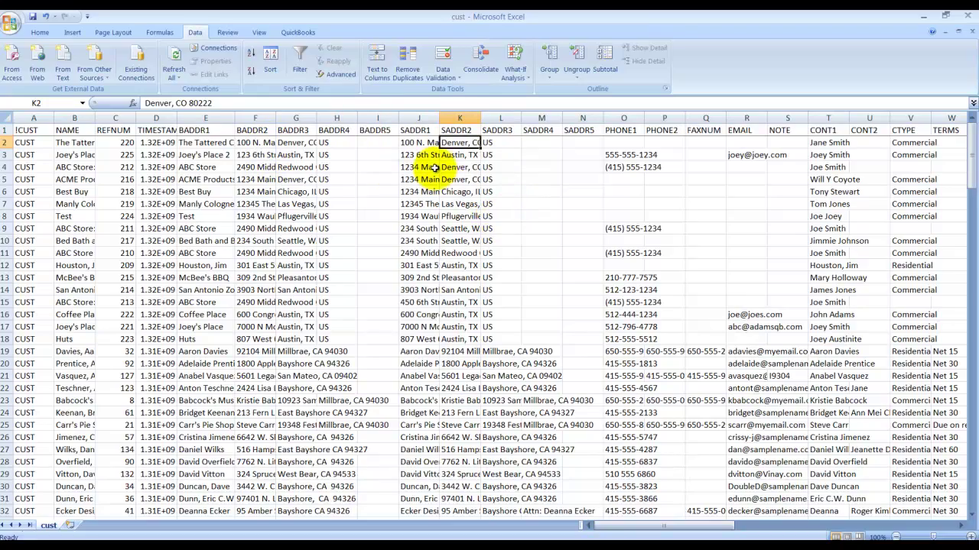
Inspect the empty shipping address cells from row 66 down, then clear the selection.
scroll(436, 161, "down", 1)
scroll(434, 164, "down", 2)
scroll(434, 167, "down", 2)
scroll(434, 168, "down", 4)
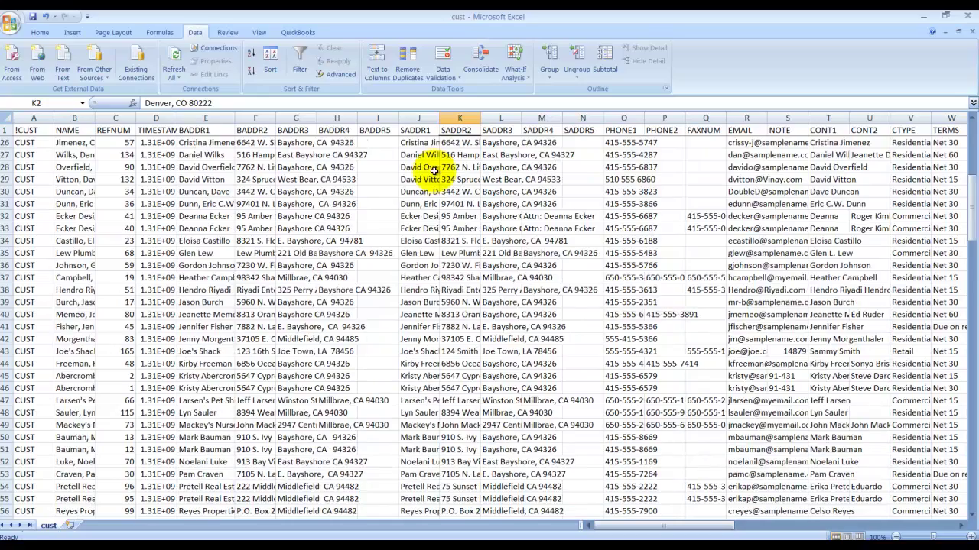
scroll(436, 164, "down", 4)
scroll(437, 175, "down", 4)
scroll(437, 191, "down", 3)
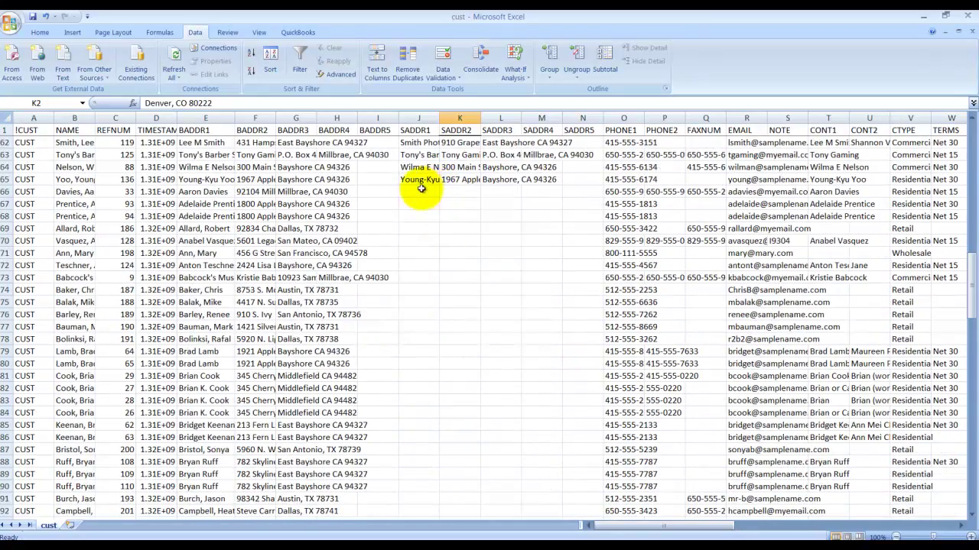
mouse_move(418, 191)
left_mouse_down()
mouse_move(517, 518)
mouse_move(497, 521)
left_mouse_up()
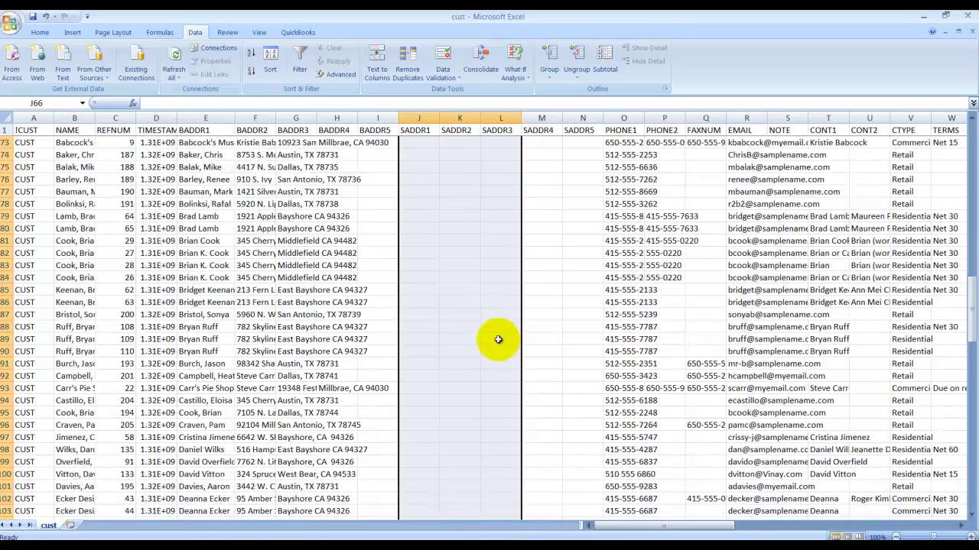
scroll(497, 339, "up", 6)
scroll(498, 338, "up", 6)
scroll(498, 338, "up", 5)
scroll(498, 339, "up", 5)
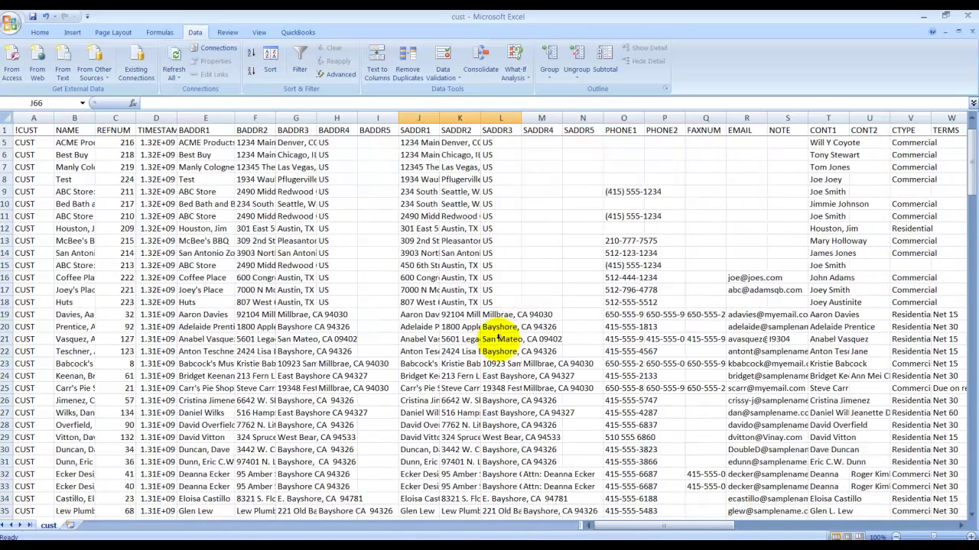
scroll(498, 334, "up", 2)
left_click(596, 180)
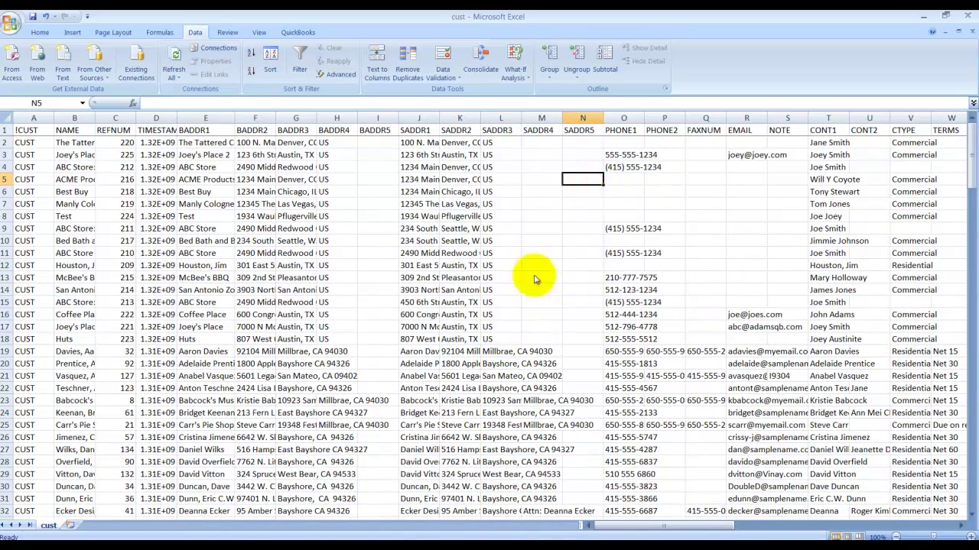
left_click(624, 118)
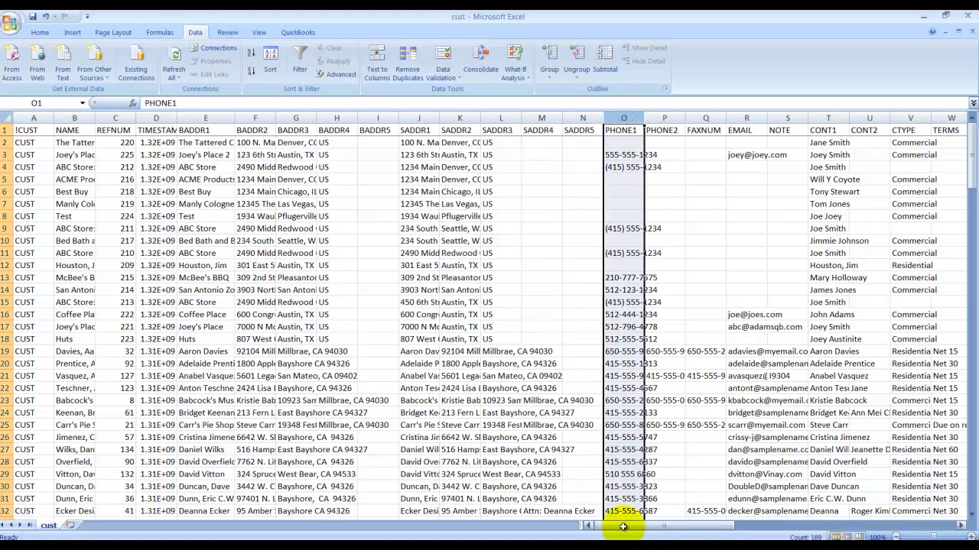
left_click_drag(618, 525, 655, 525)
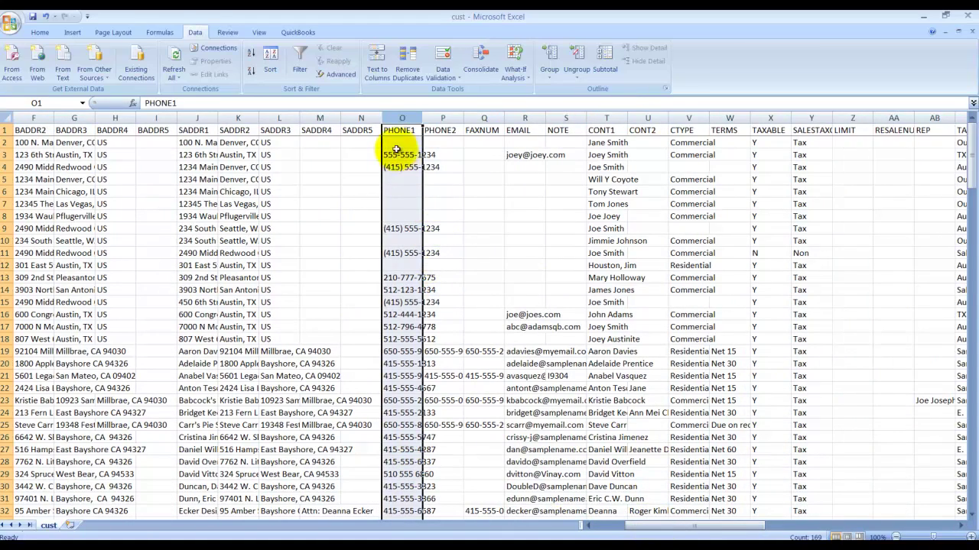
left_click(392, 142)
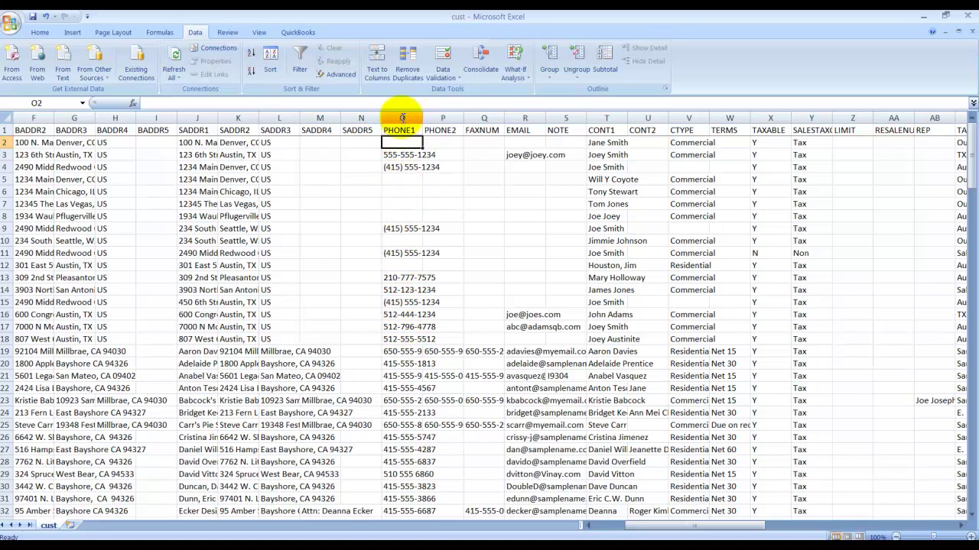
left_click(396, 156)
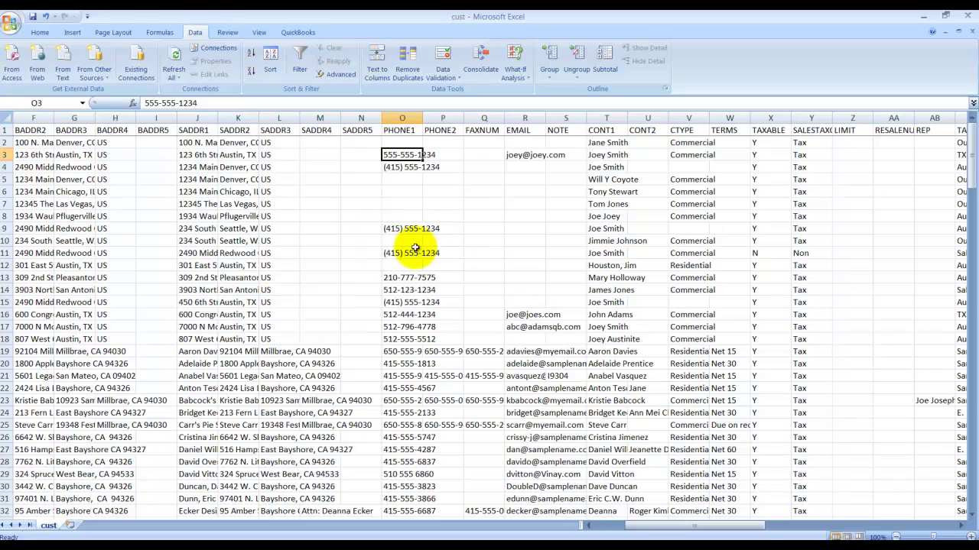
left_click(219, 102)
type("ex")
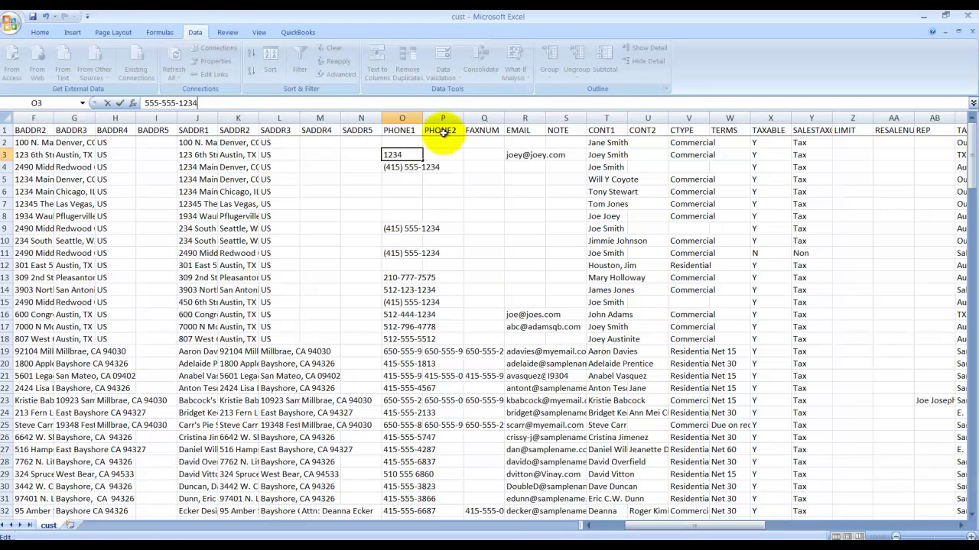
left_click(403, 203)
left_click(411, 117)
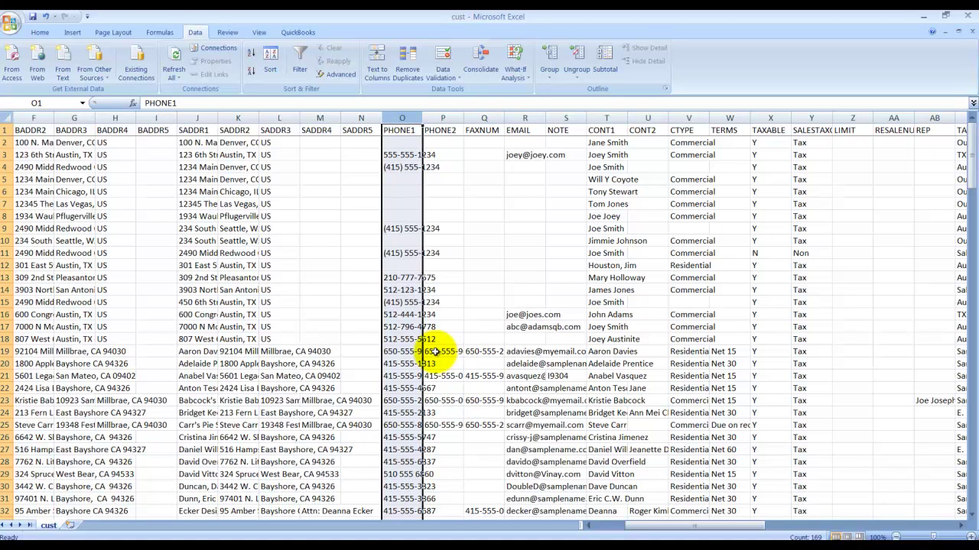
Enter a new email address in the first customer's EMAIL cell R2.
left_click(566, 277)
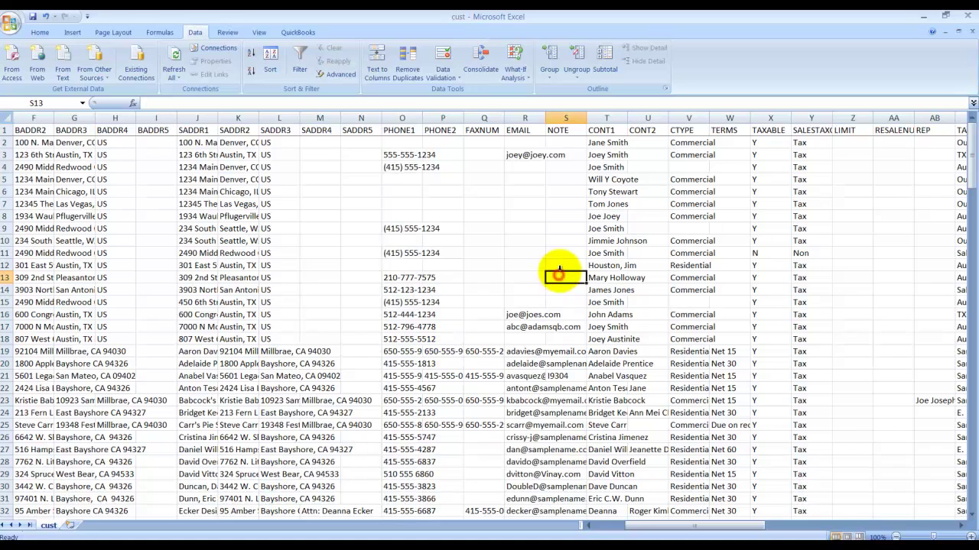
left_click(533, 120)
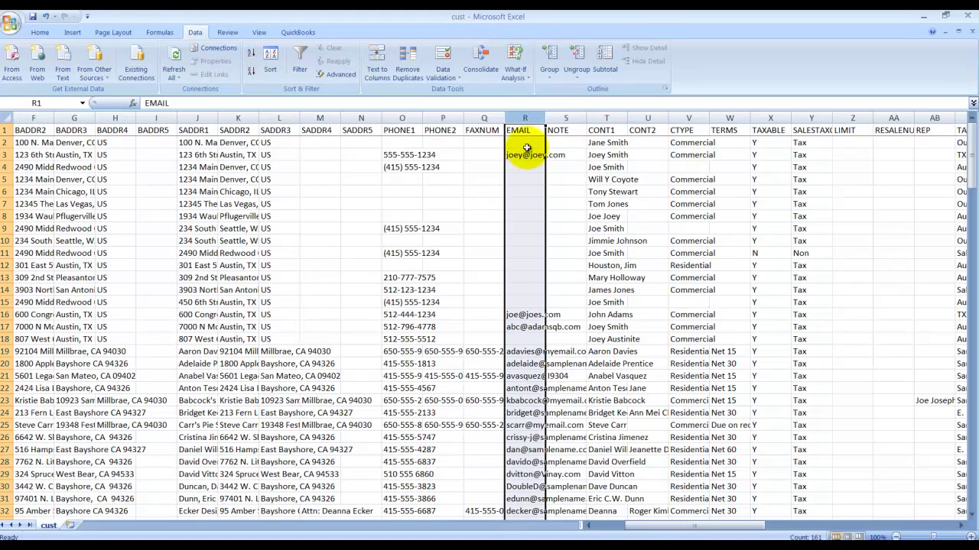
left_click(525, 145)
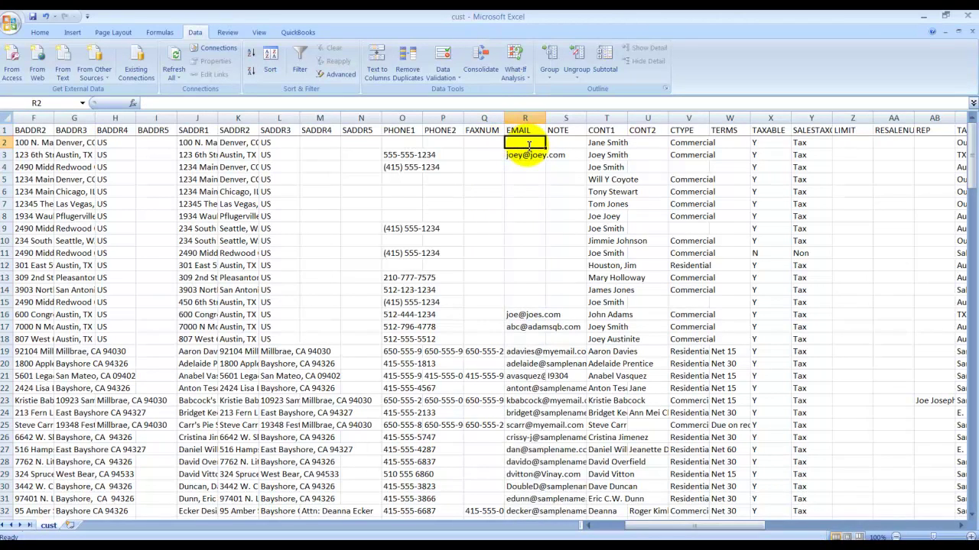
type("something@something.com")
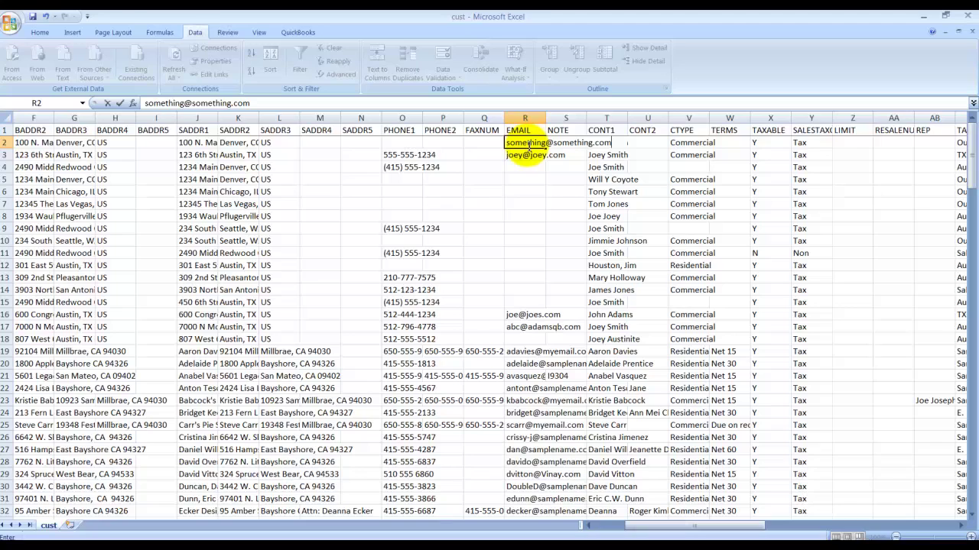
left_click(600, 144)
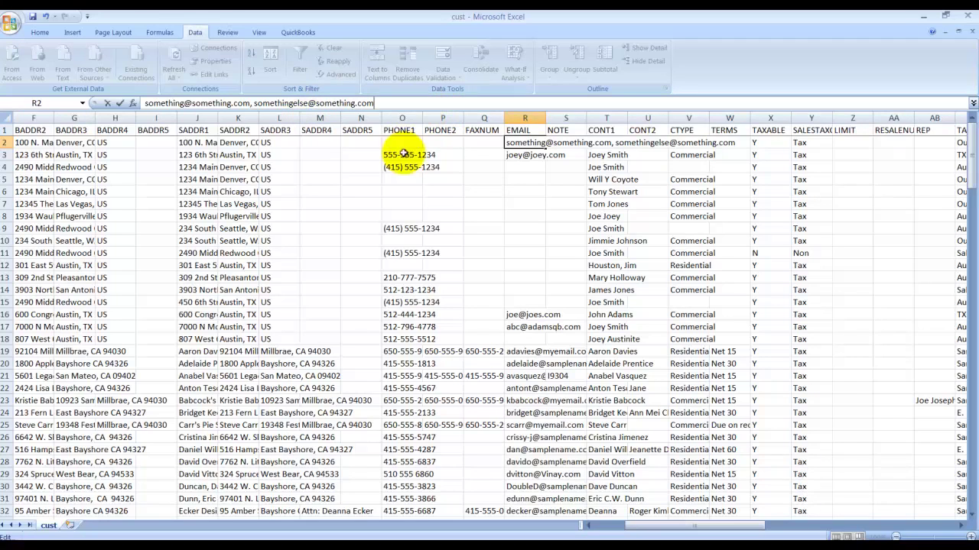
left_click(401, 228)
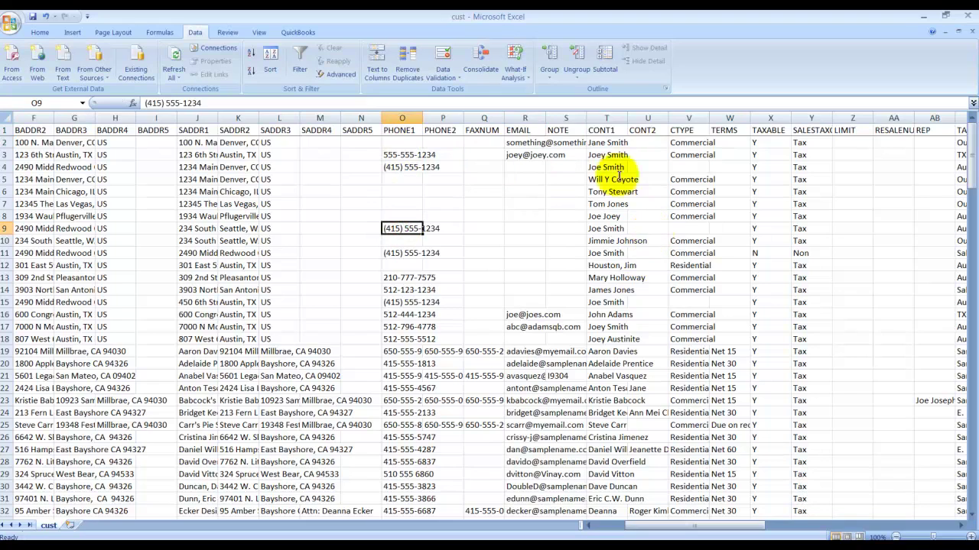
left_click(523, 143)
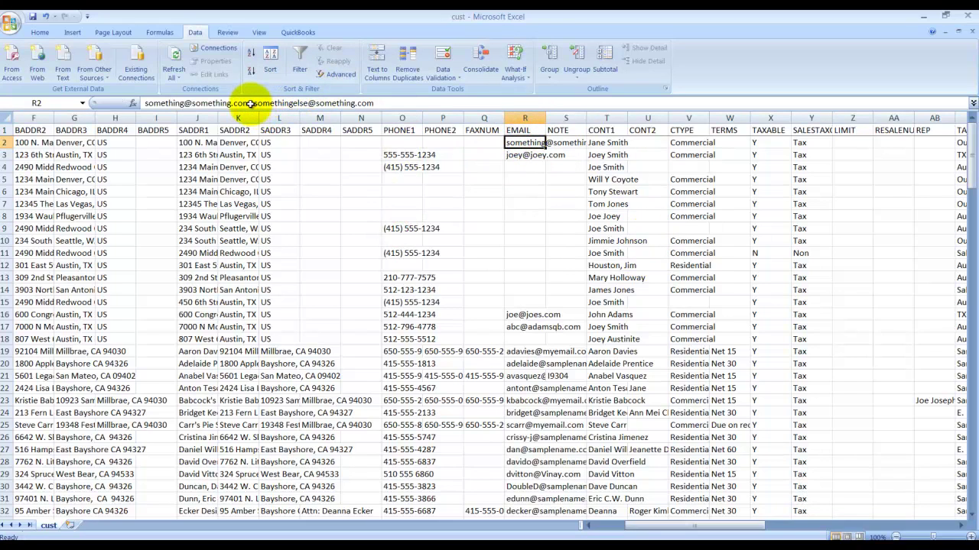
left_click_drag(250, 104, 465, 120)
key("BackSpace")
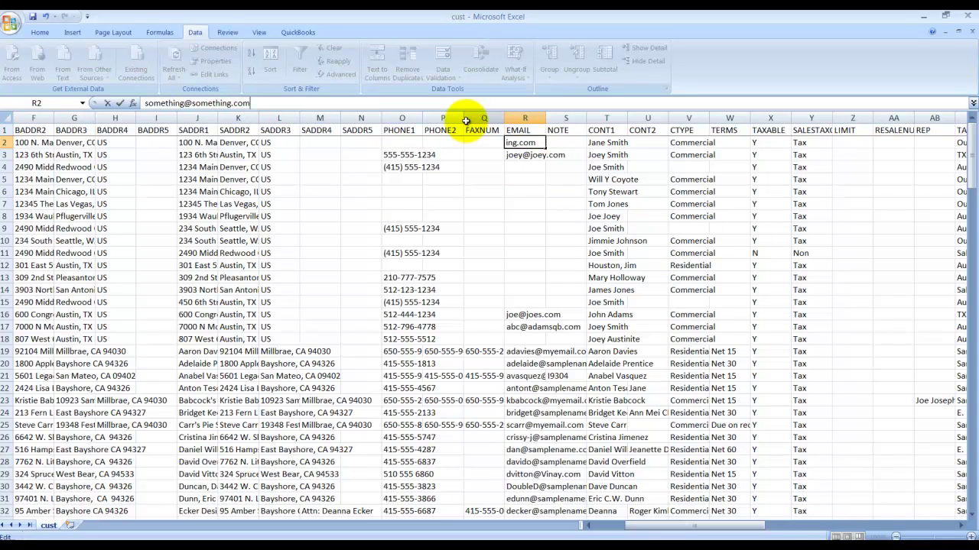
left_click(483, 240)
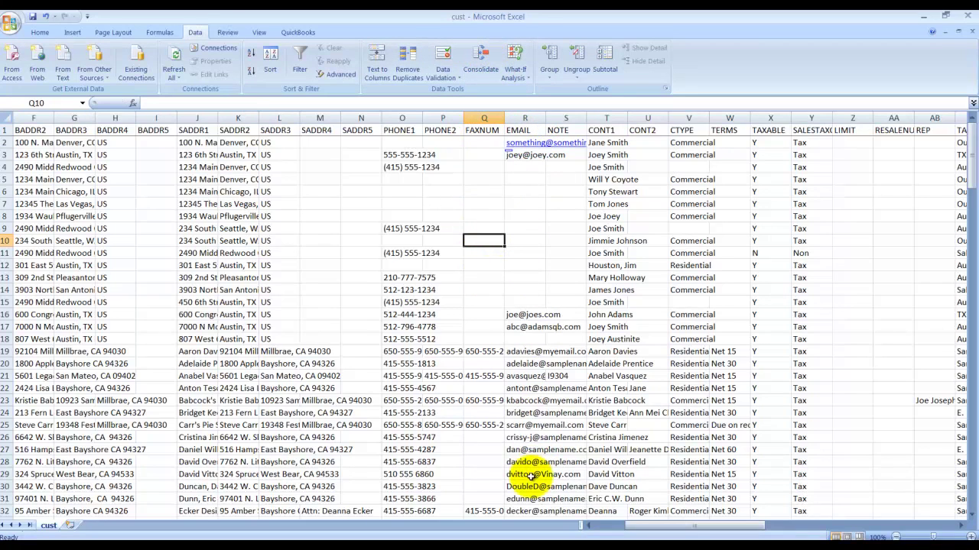
left_click_drag(525, 164, 520, 300)
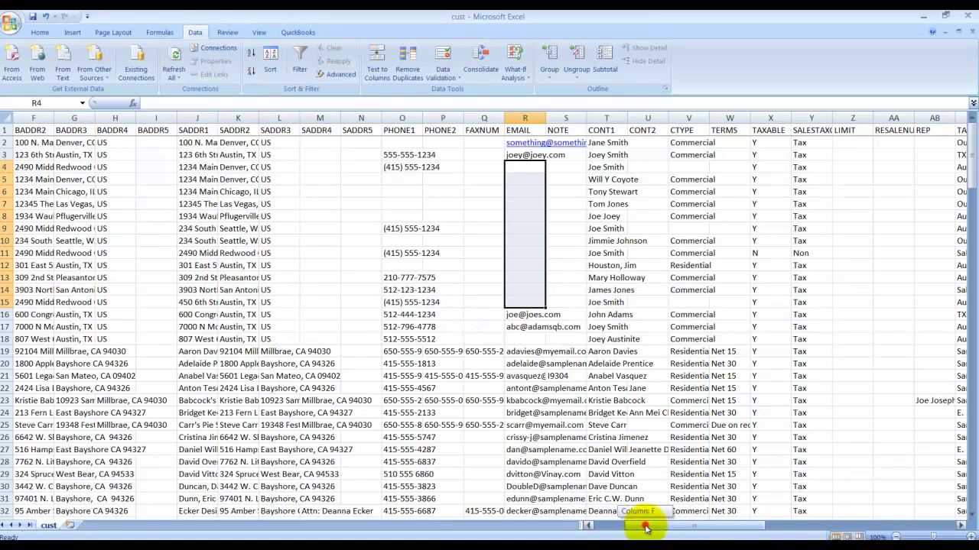
Select columns C through BD (REFNUM to JOBEND) and hide them.
left_click_drag(645, 525, 850, 516)
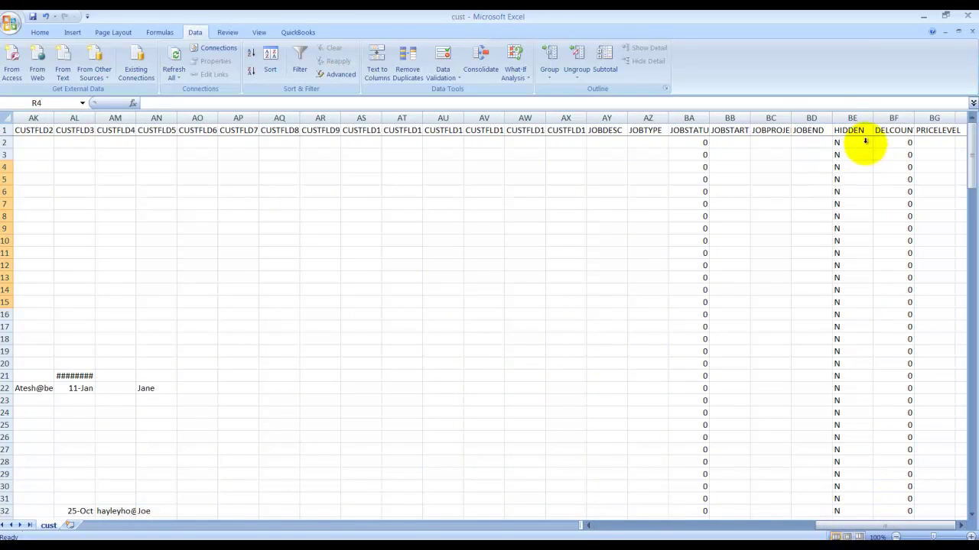
left_click(820, 116)
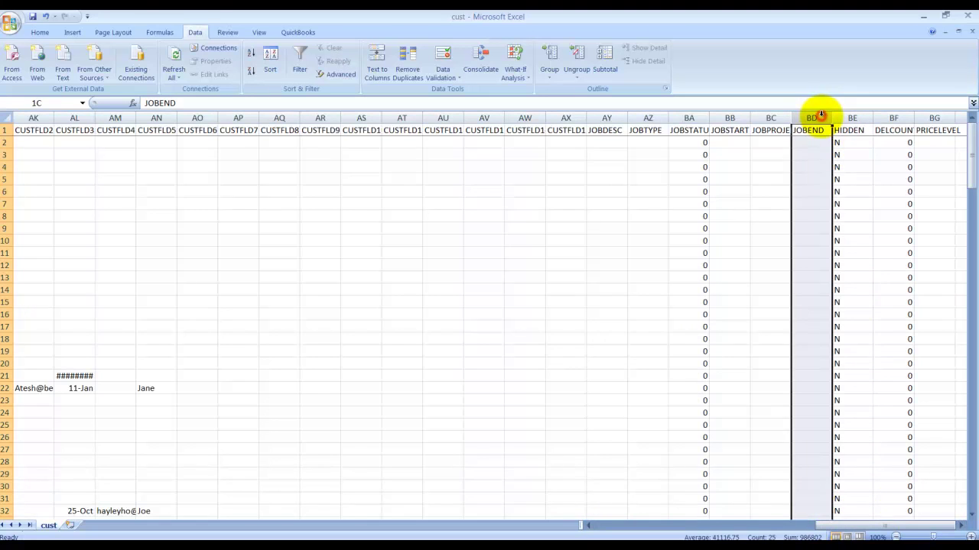
left_click_drag(821, 115, 6, 111)
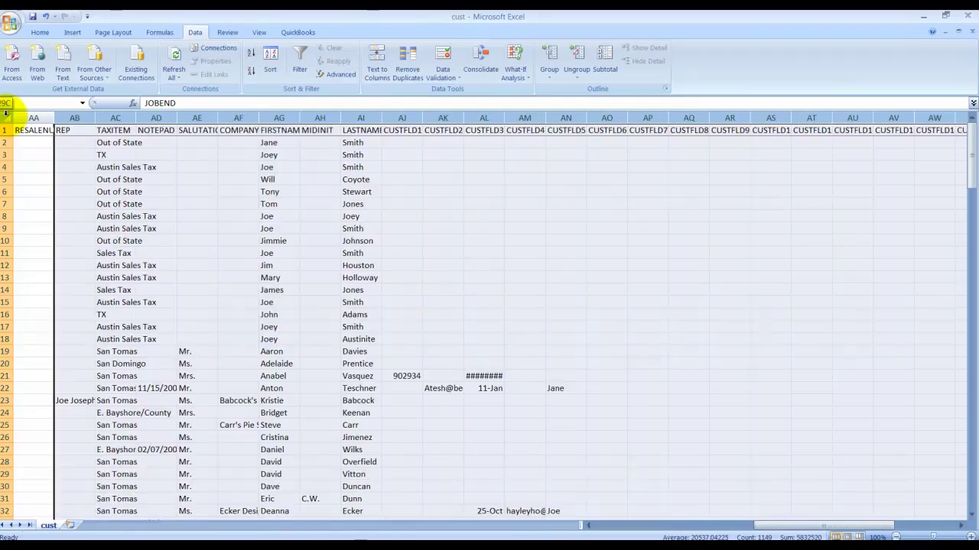
left_click_drag(6, 111, 6, 112)
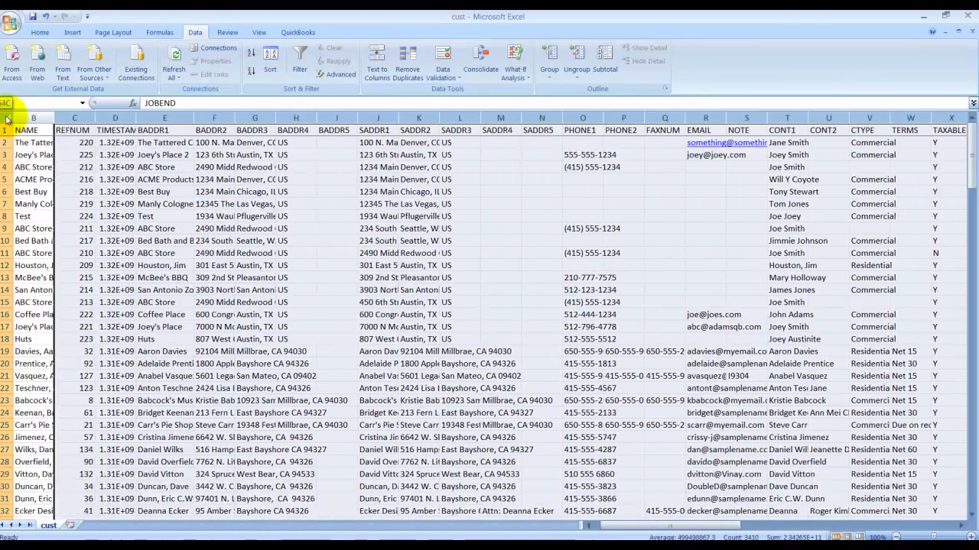
mouse_move(6, 112)
left_mouse_down()
mouse_move(151, 122)
mouse_move(130, 119)
left_mouse_up()
right_click(130, 119)
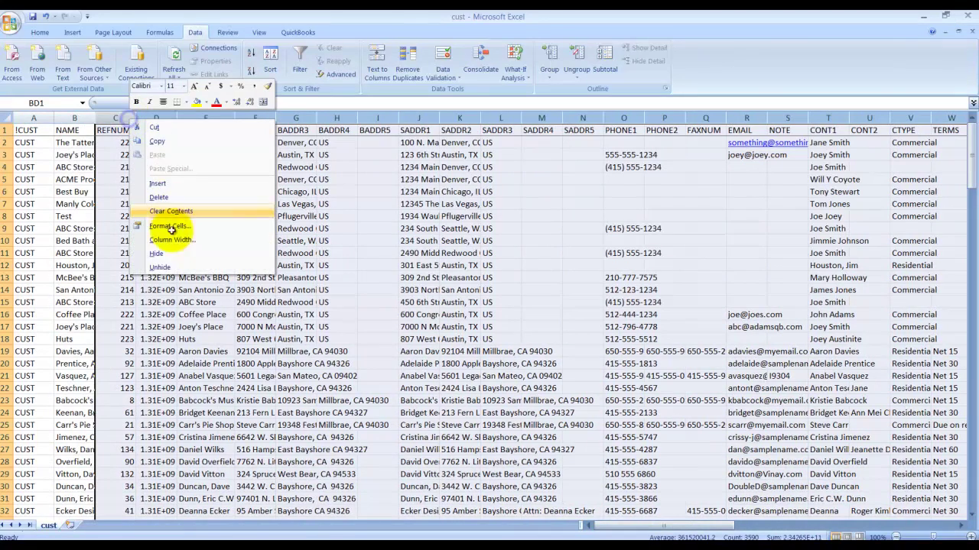
left_click(160, 254)
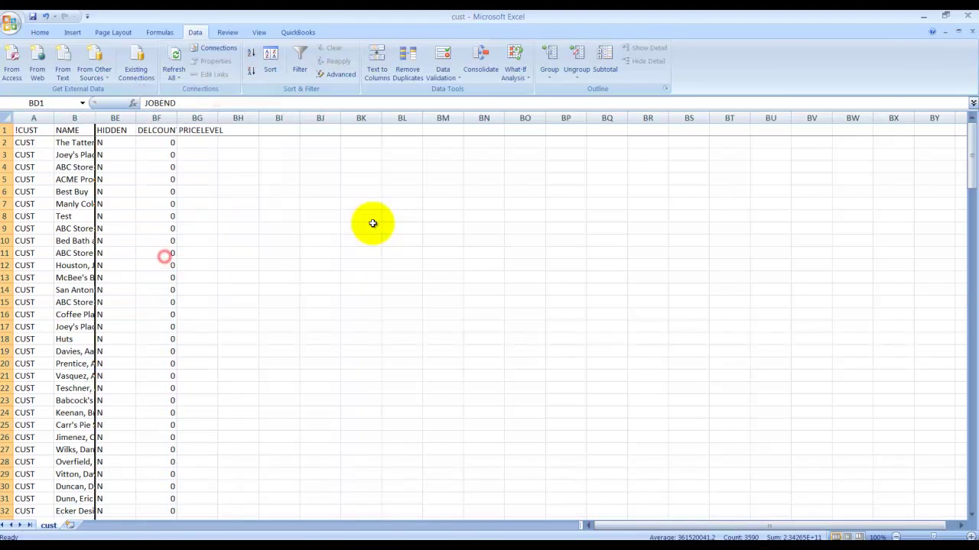
Widen the NAME column and scroll down to the customers around row 150.
left_click(301, 223)
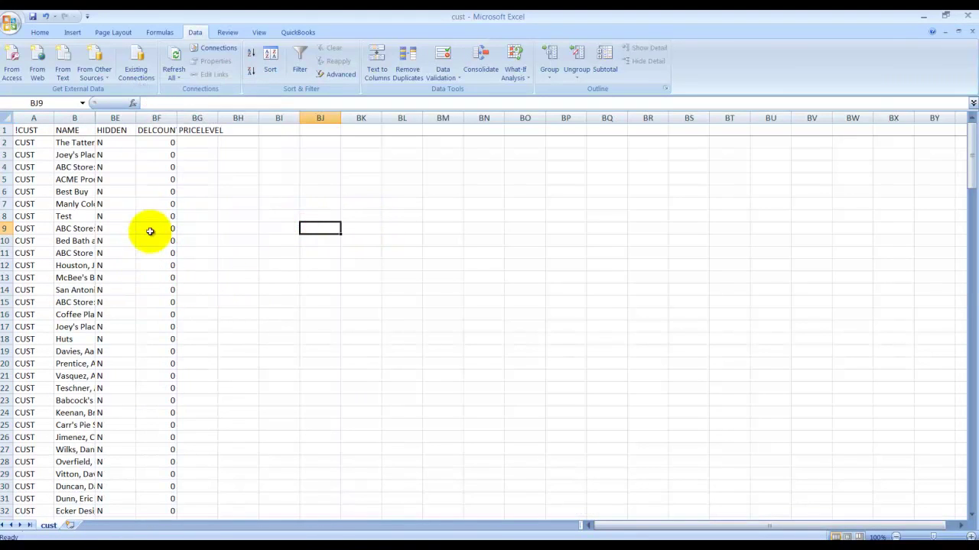
scroll(103, 360, "down", 1)
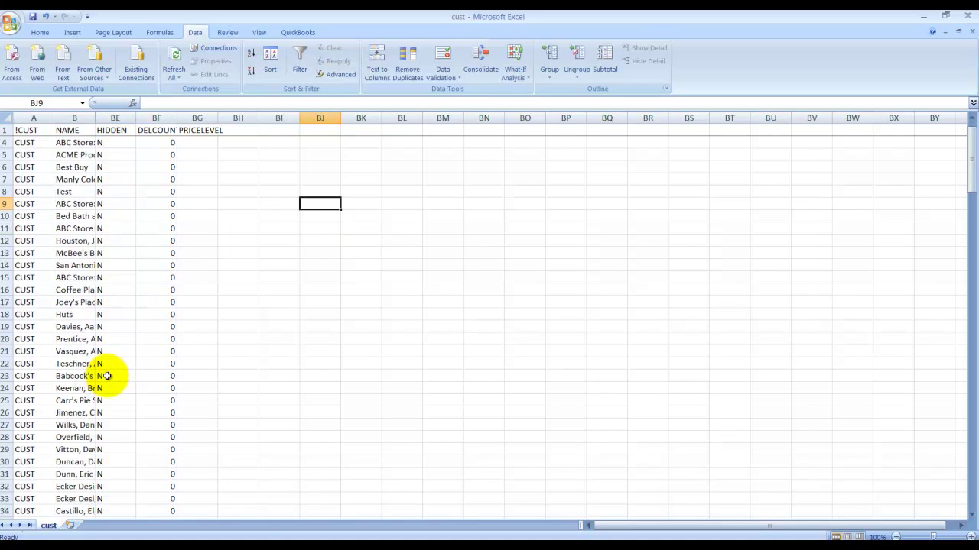
scroll(115, 321, "down", 1)
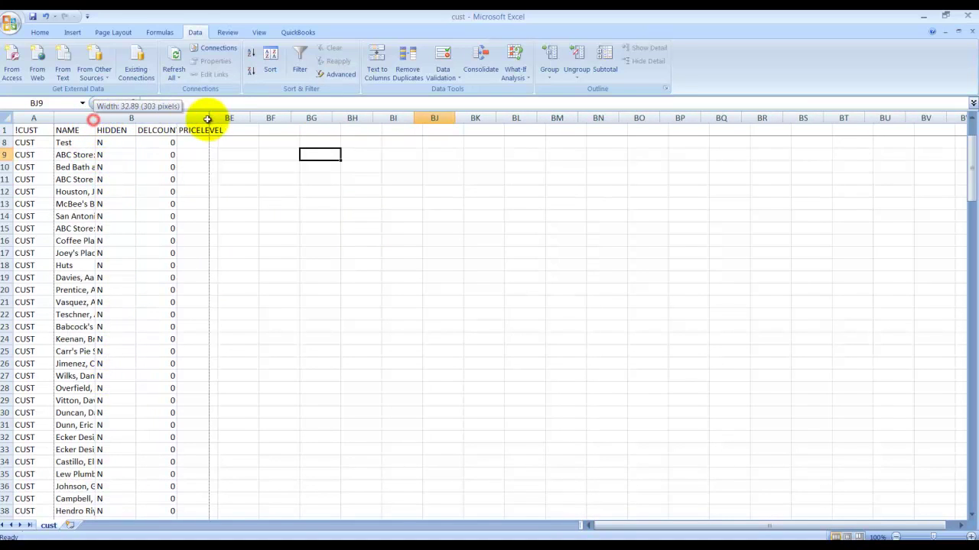
left_click_drag(93, 119, 209, 118)
scroll(241, 347, "down", 1)
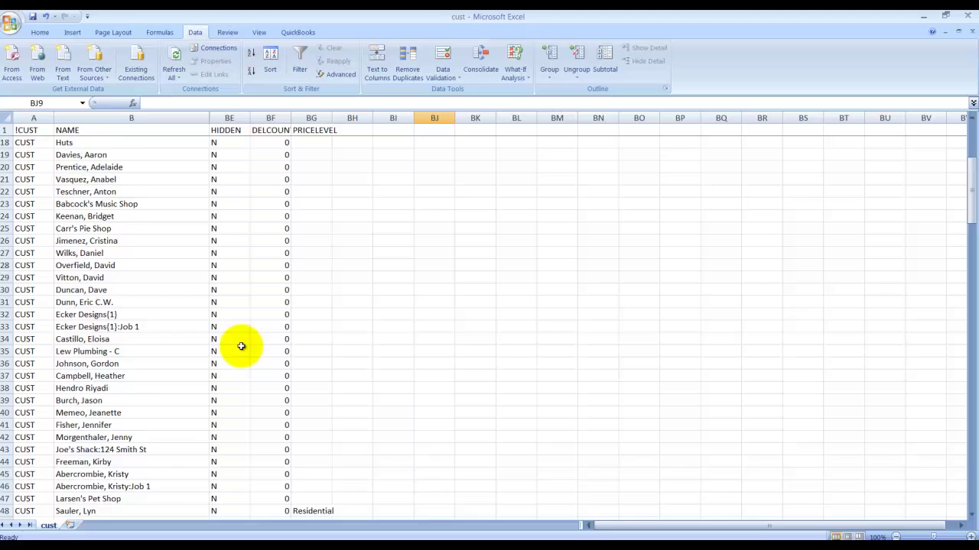
scroll(240, 346, "down", 5)
scroll(241, 346, "down", 5)
scroll(241, 344, "down", 4)
scroll(240, 343, "down", 4)
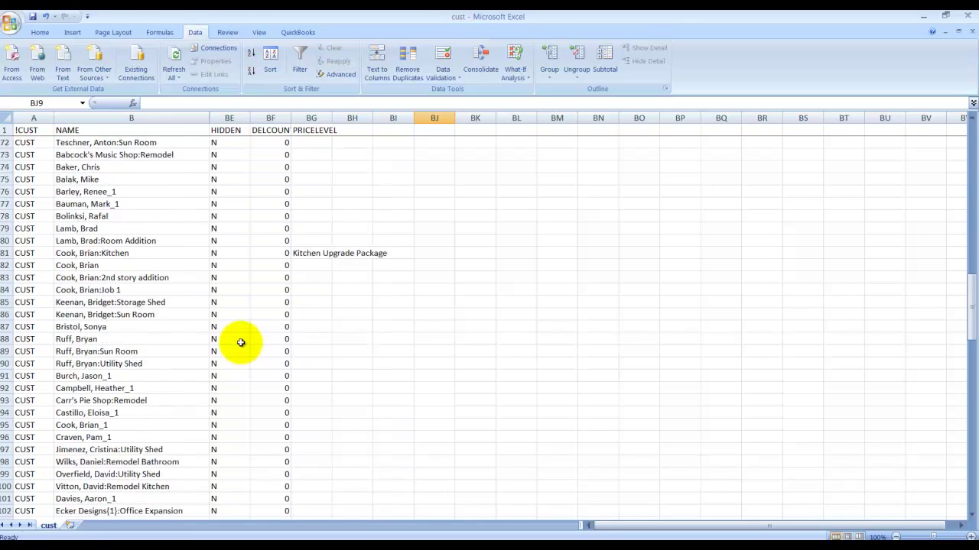
scroll(240, 343, "down", 5)
scroll(240, 342, "down", 5)
scroll(240, 343, "down", 5)
scroll(240, 343, "down", 4)
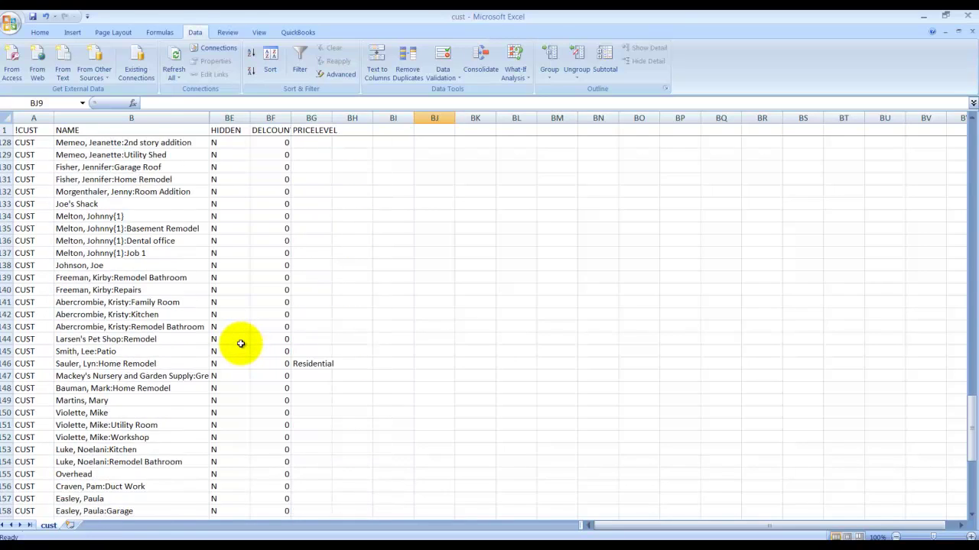
scroll(241, 343, "down", 3)
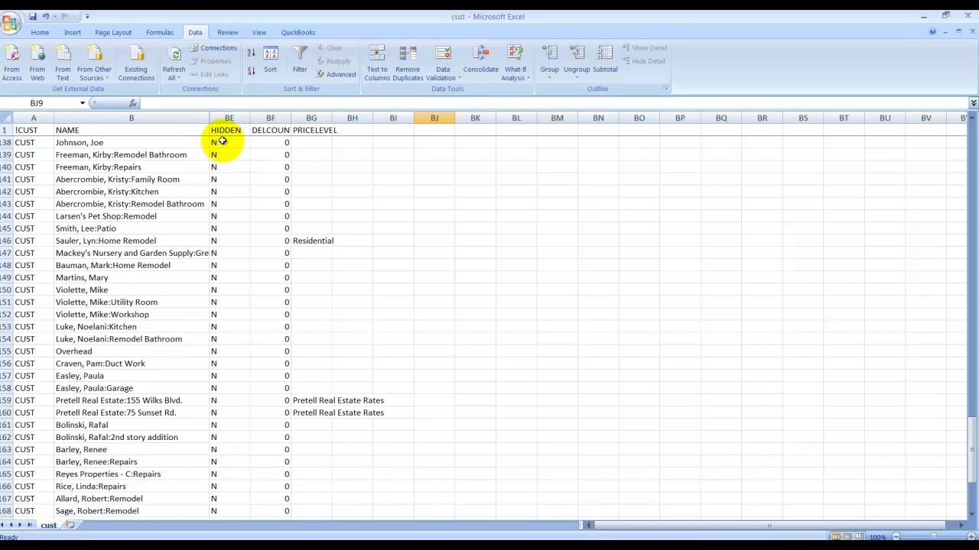
Enter Y in the HIDDEN column for rows 150–152 and check their customer names.
left_click(222, 181)
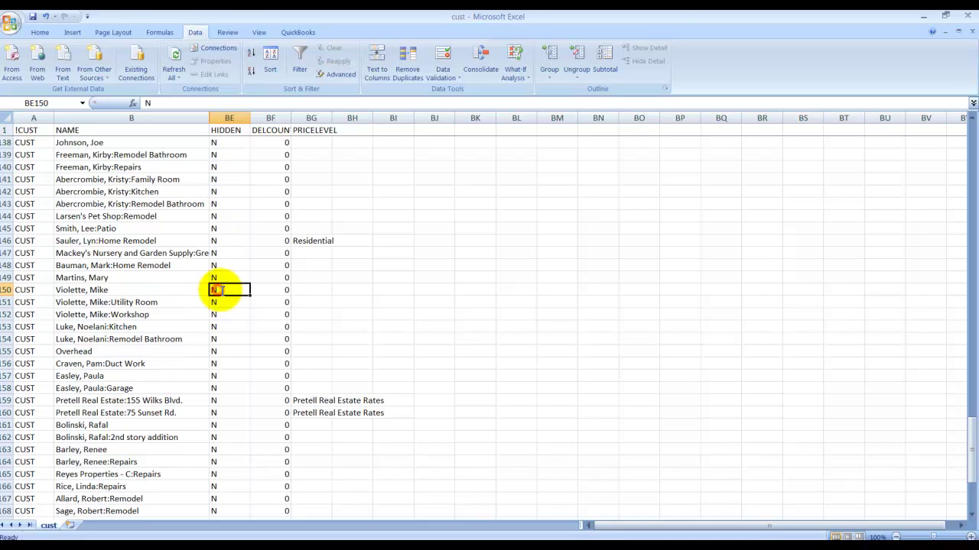
type("Y")
key("Return")
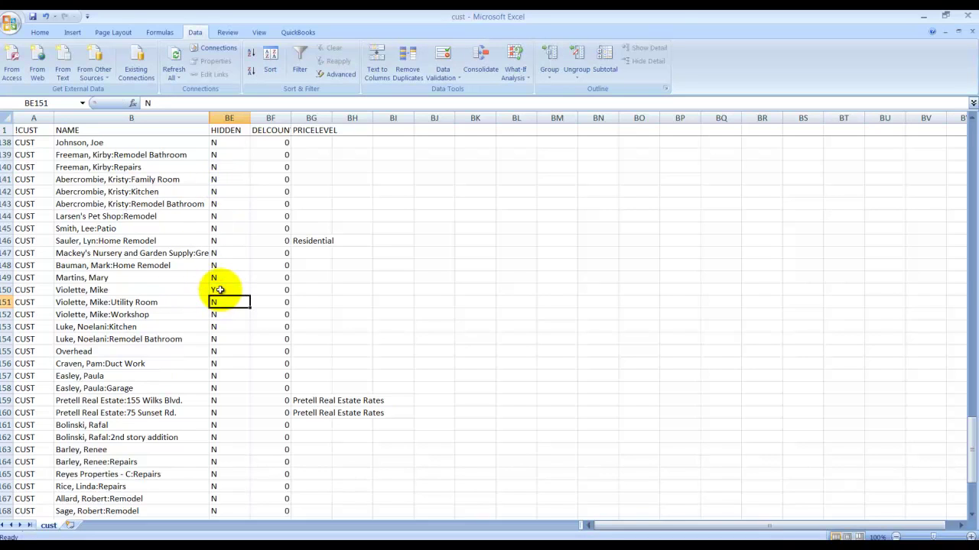
type("Y")
key("Return")
type("Y")
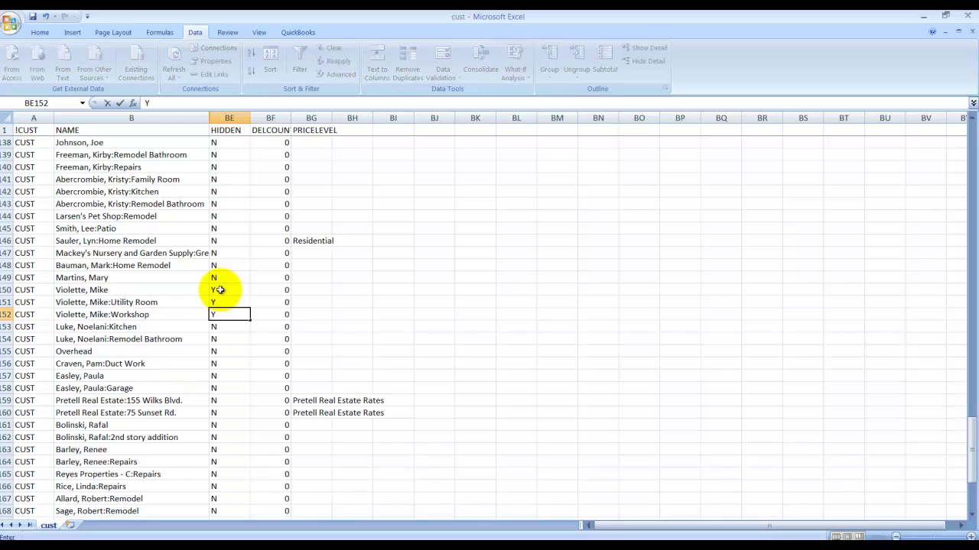
left_click(219, 291)
left_click(122, 291)
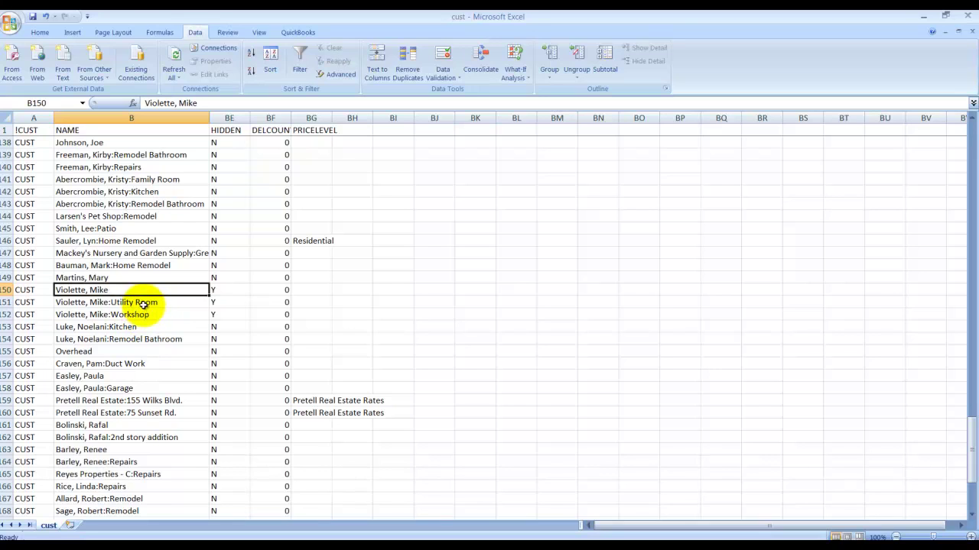
left_click(110, 302)
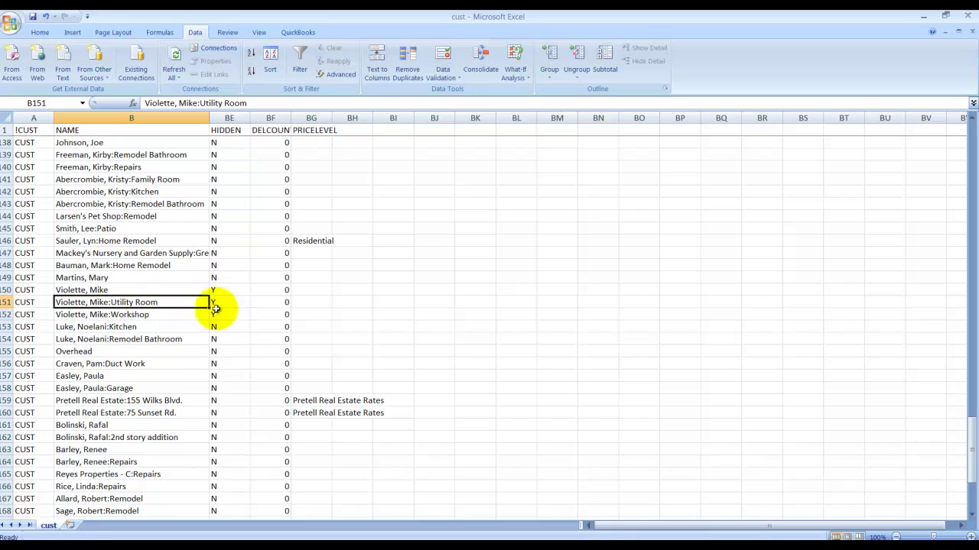
Change the HIDDEN flags for Violette, Mike and the Workshop job back to N.
left_click(214, 289)
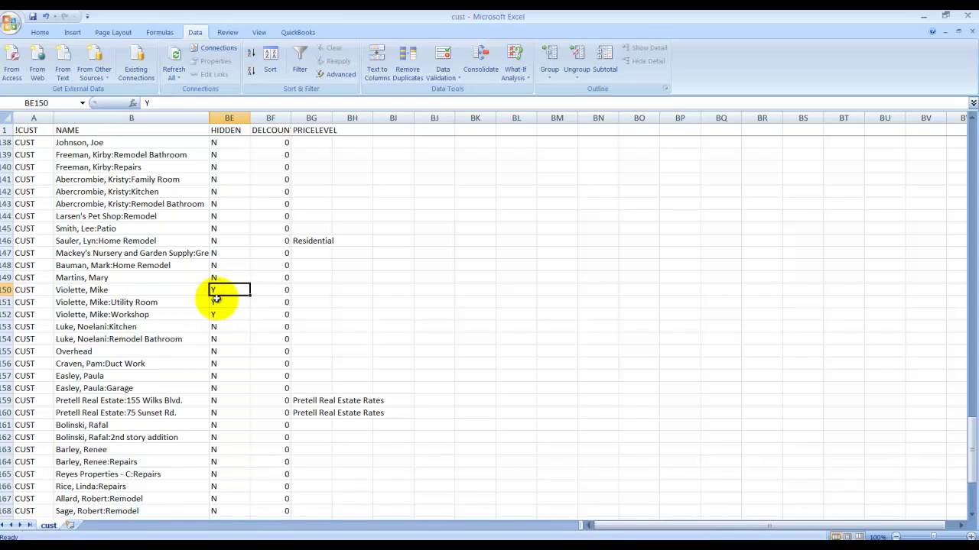
type("N")
left_click(221, 313)
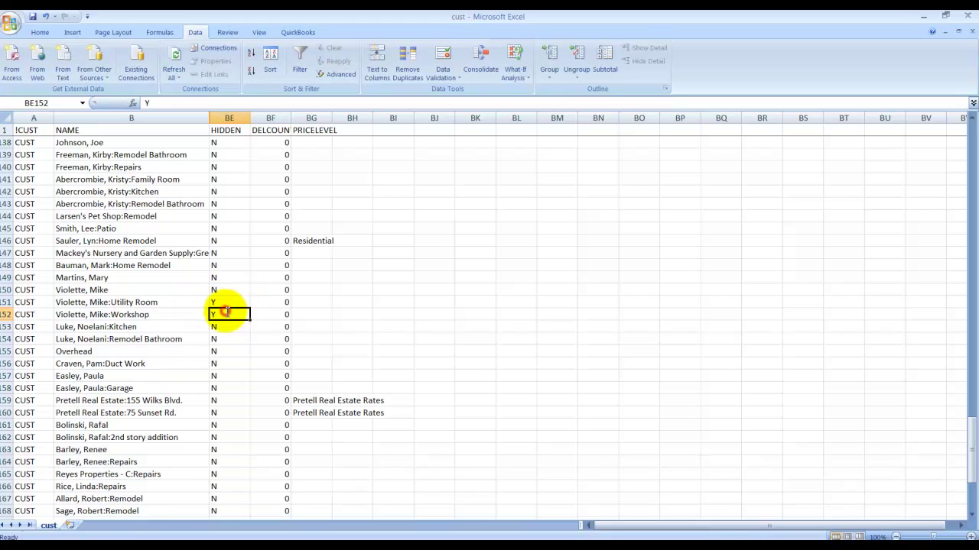
type("N")
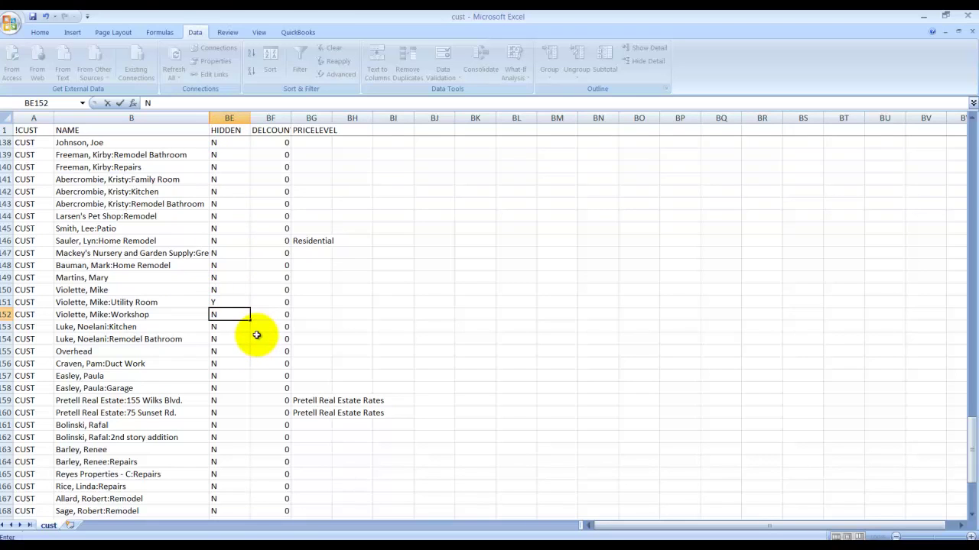
scroll(229, 347, "down", 1)
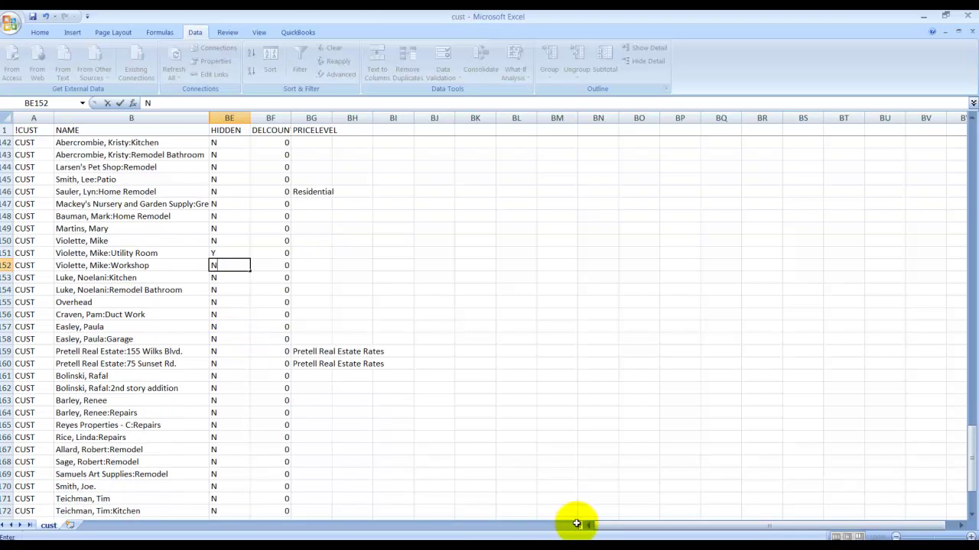
Save cust.IIF in tab-delimited format, then close it without saving again.
left_click(432, 252)
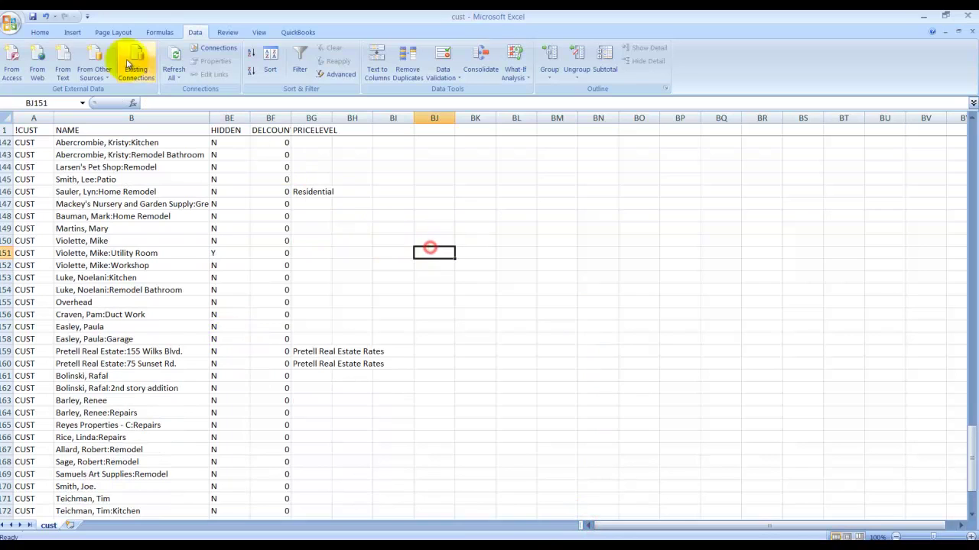
left_click(32, 16)
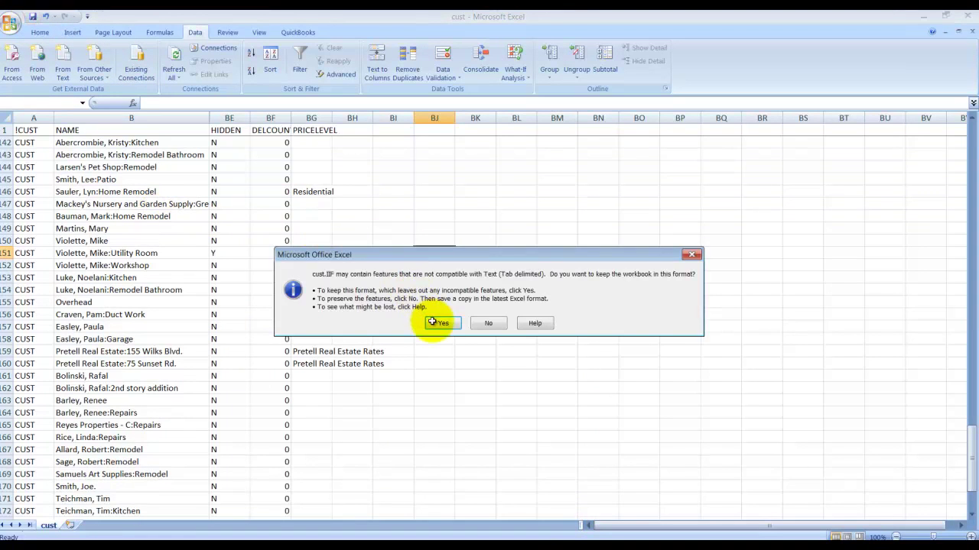
left_click(432, 322)
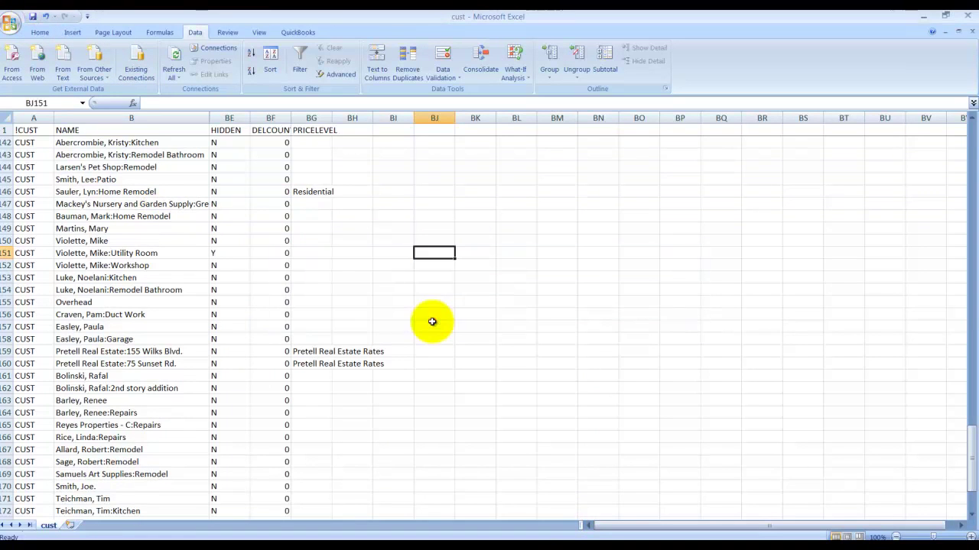
left_click(971, 32)
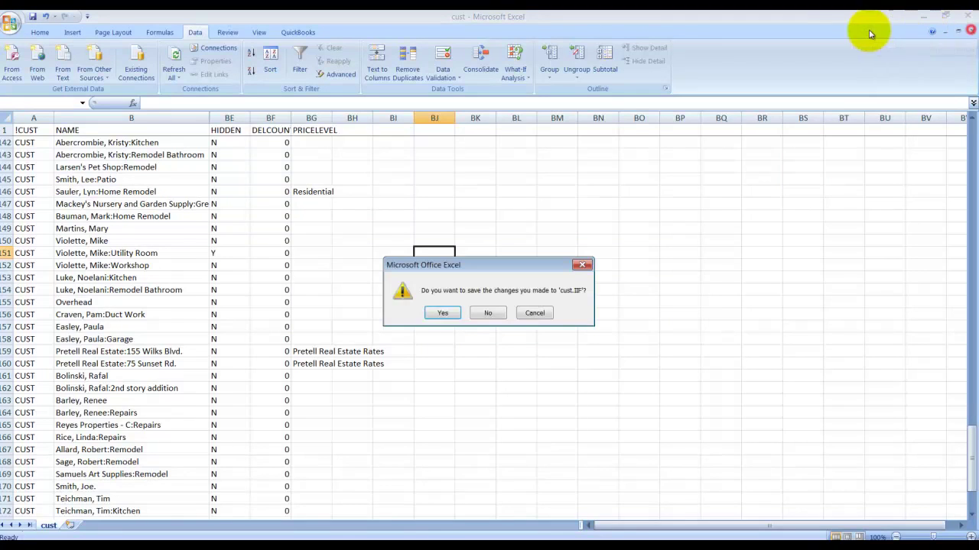
left_click(490, 322)
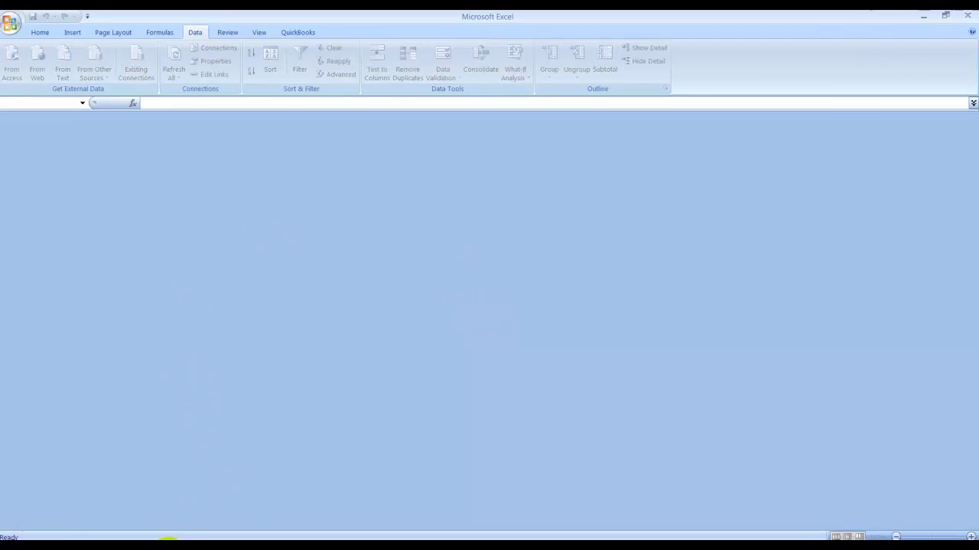
Create a local .QBB backup of the My Company LLC file in Demo Files.
left_click(183, 546)
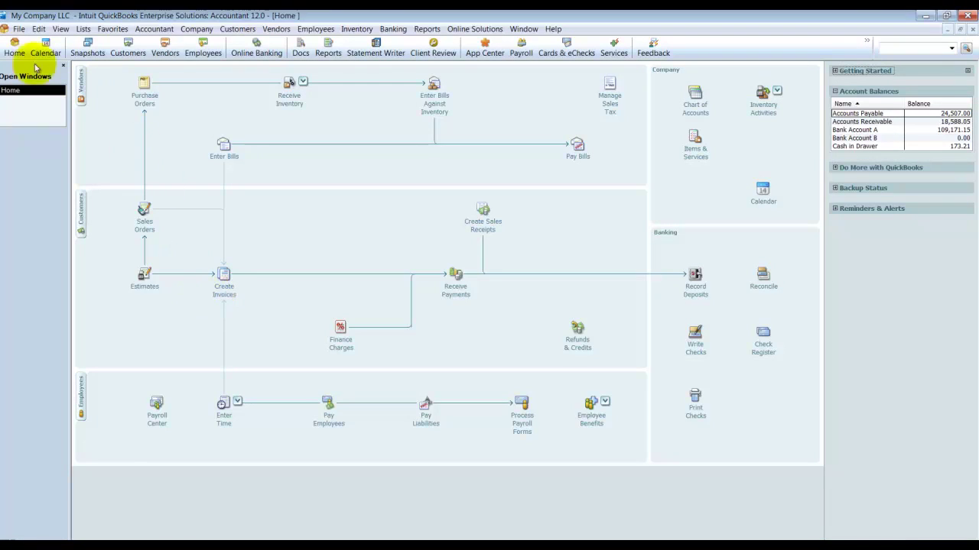
left_click(16, 30)
left_click(38, 92)
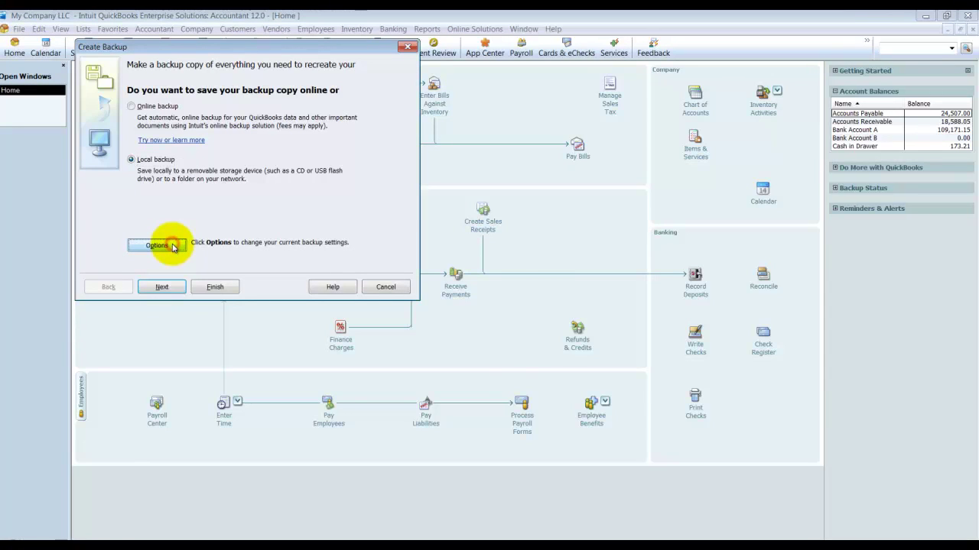
left_click(174, 245)
left_click(464, 370)
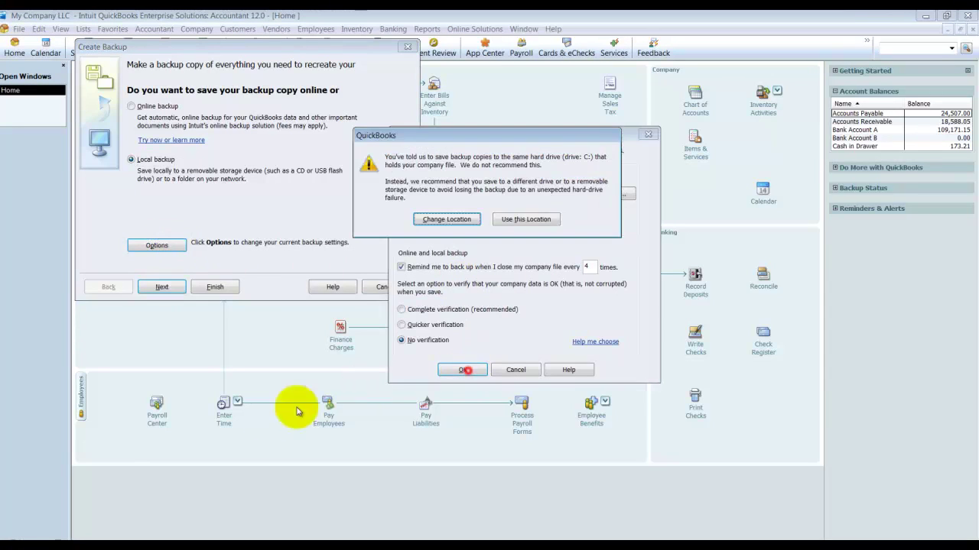
left_click(509, 219)
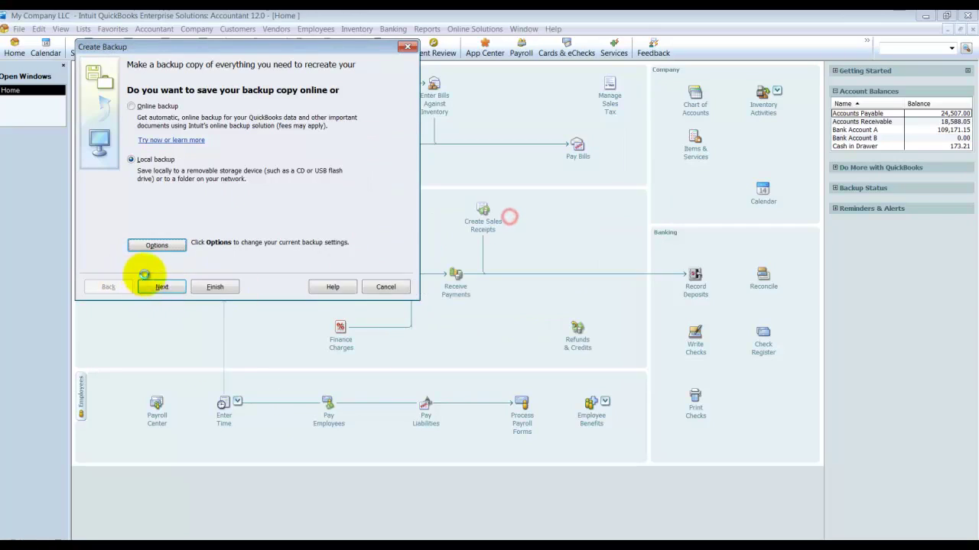
left_click(218, 287)
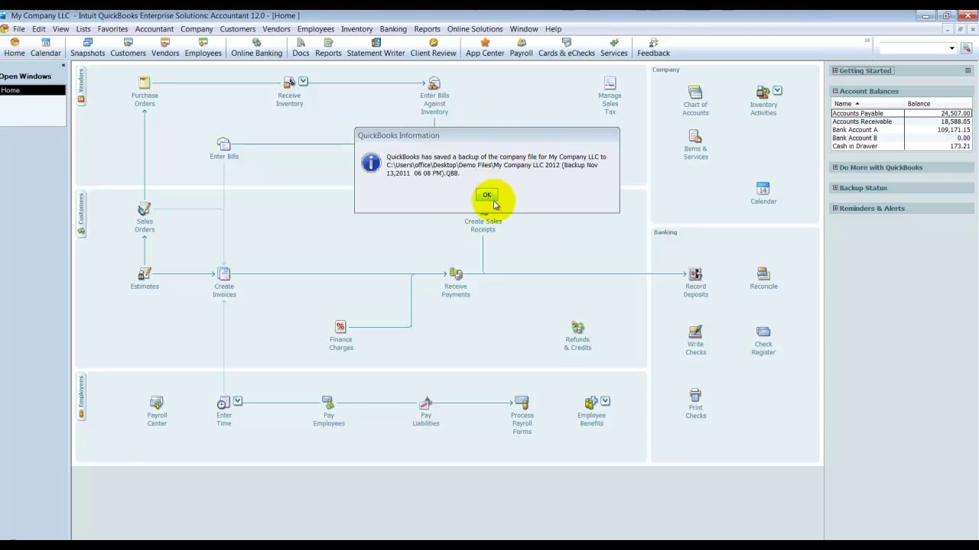
left_click(490, 198)
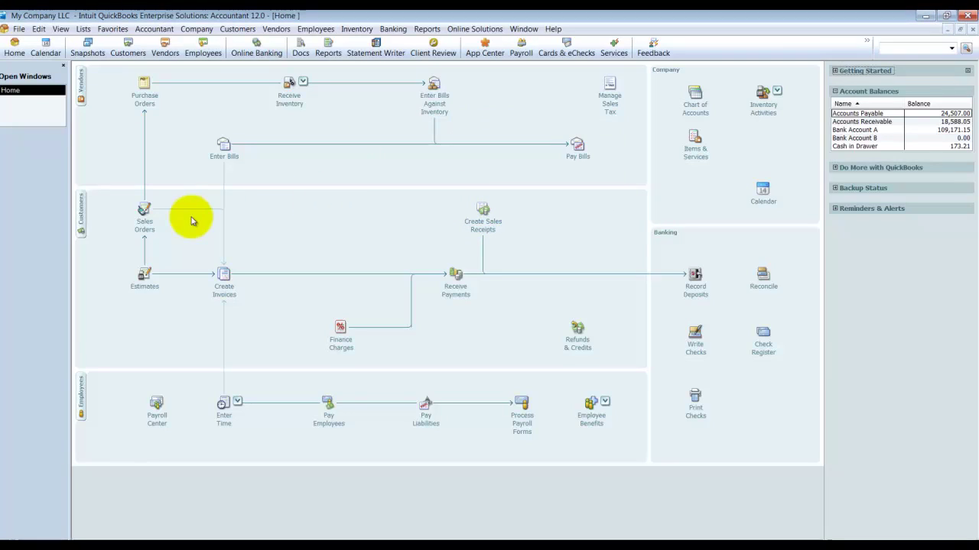
Import the cust IIF file through the IIF import utility and acknowledge the success message.
left_click(20, 30)
mouse_move(41, 157)
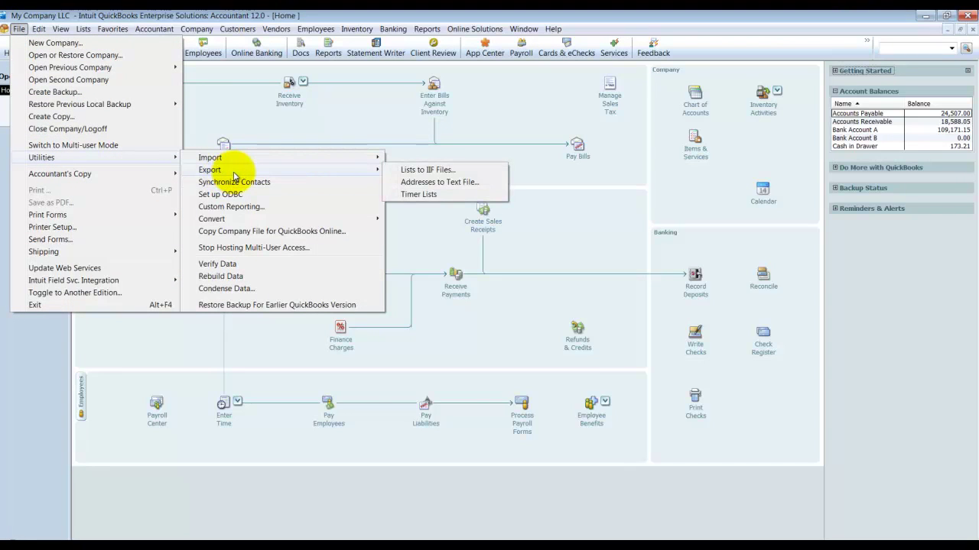
mouse_move(210, 158)
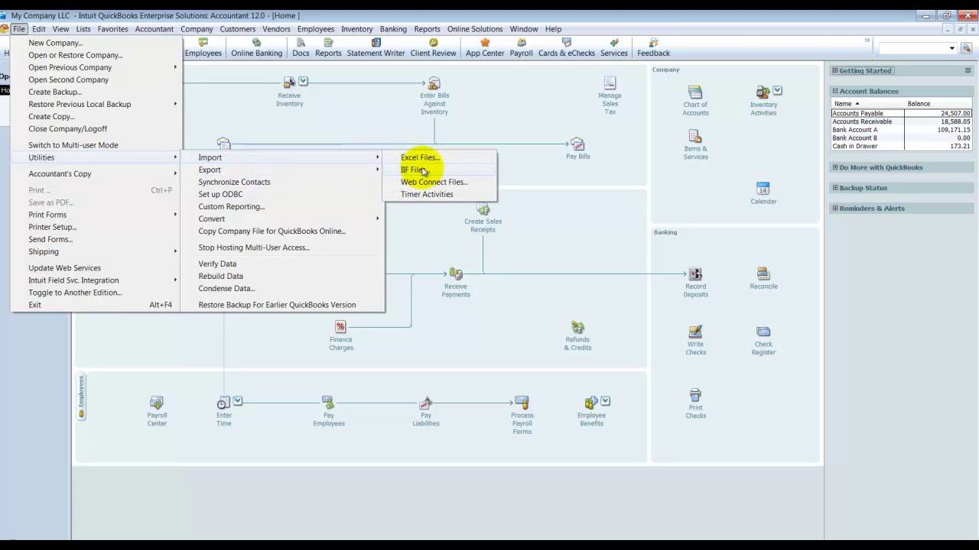
left_click(422, 171)
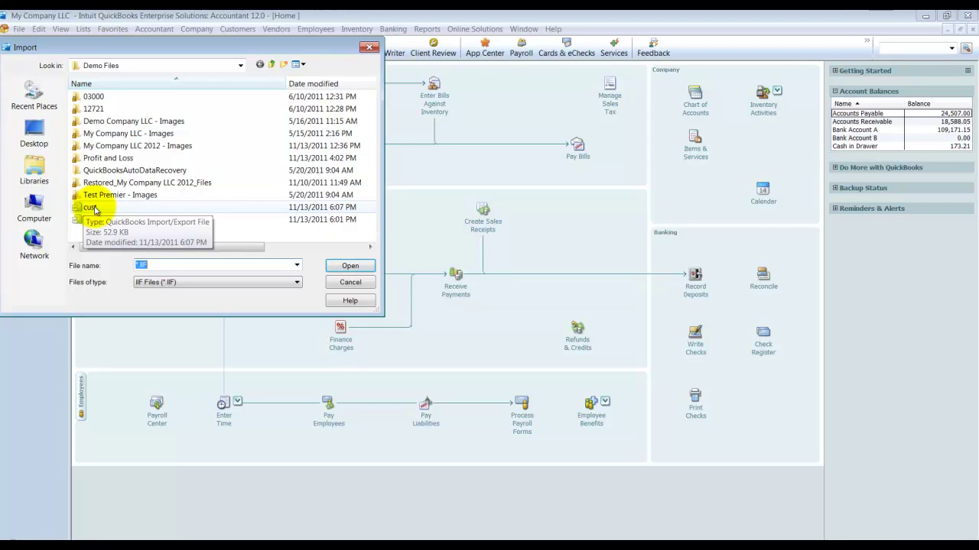
left_click(92, 206)
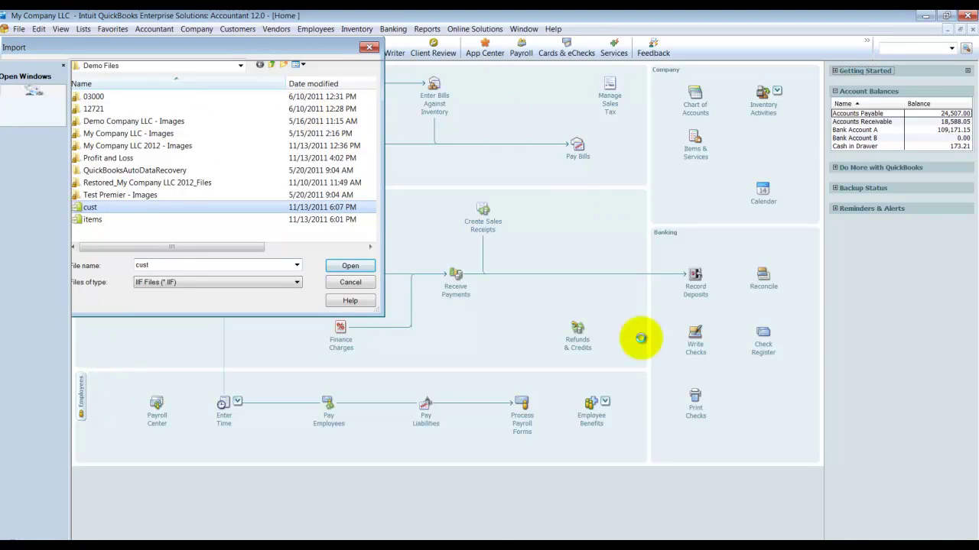
key("Return")
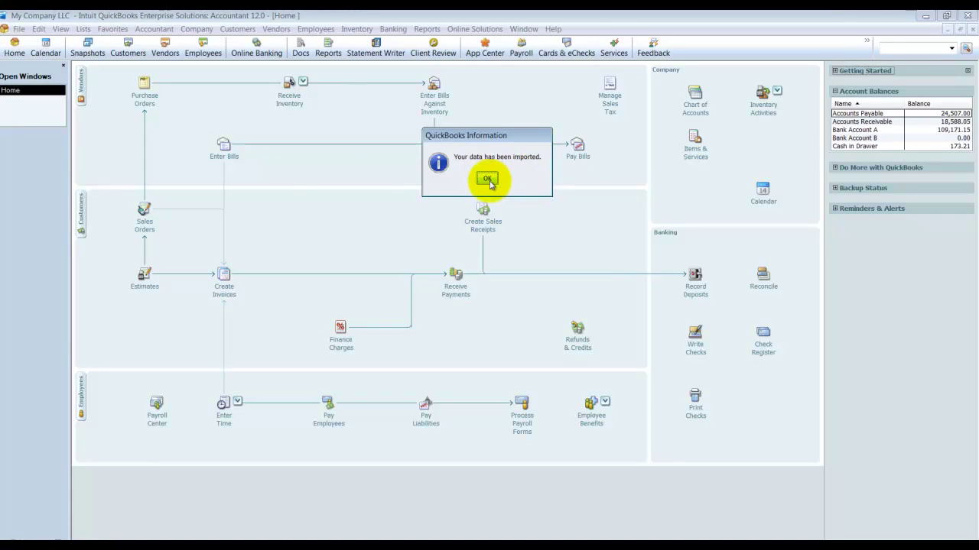
left_click(488, 179)
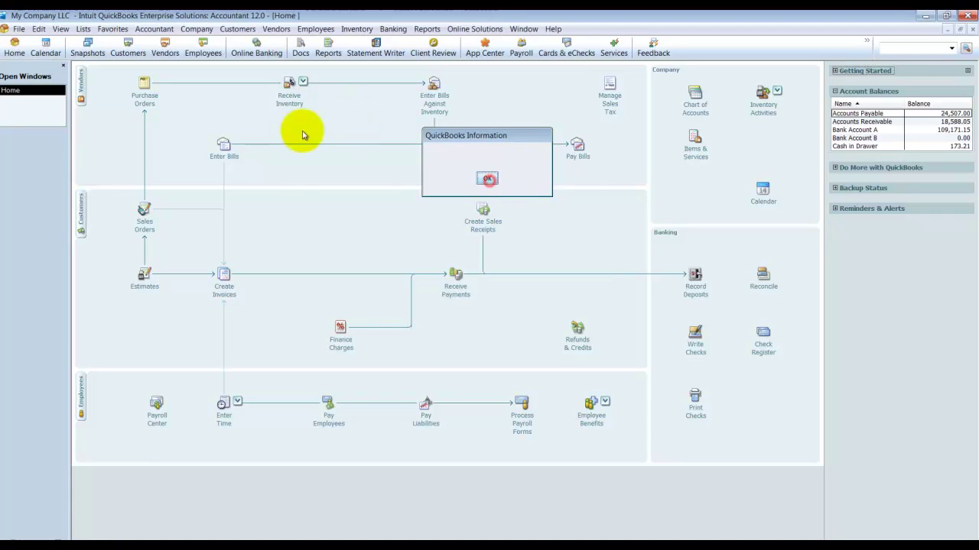
Show All Customers in the Customer Center with a wider Name column.
left_click(127, 52)
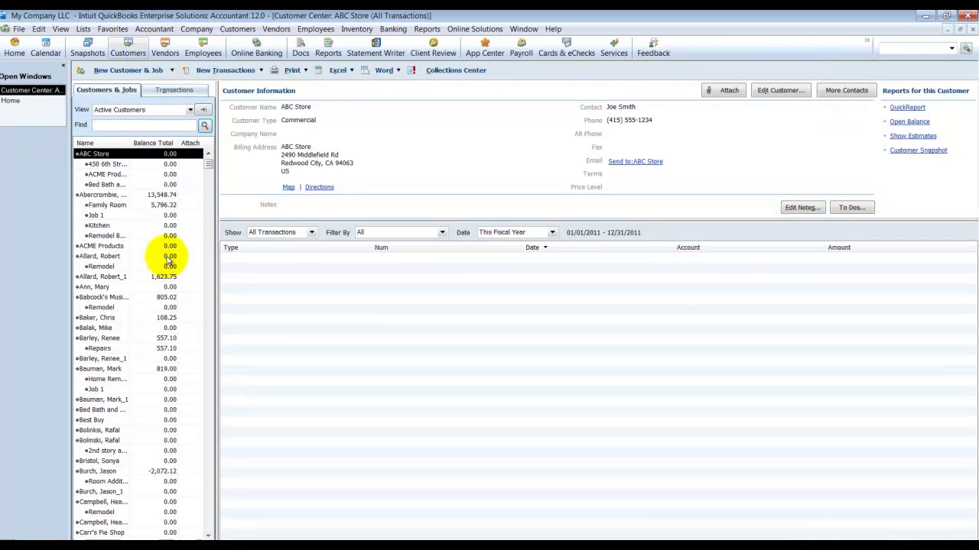
left_click(190, 109)
left_click(126, 123)
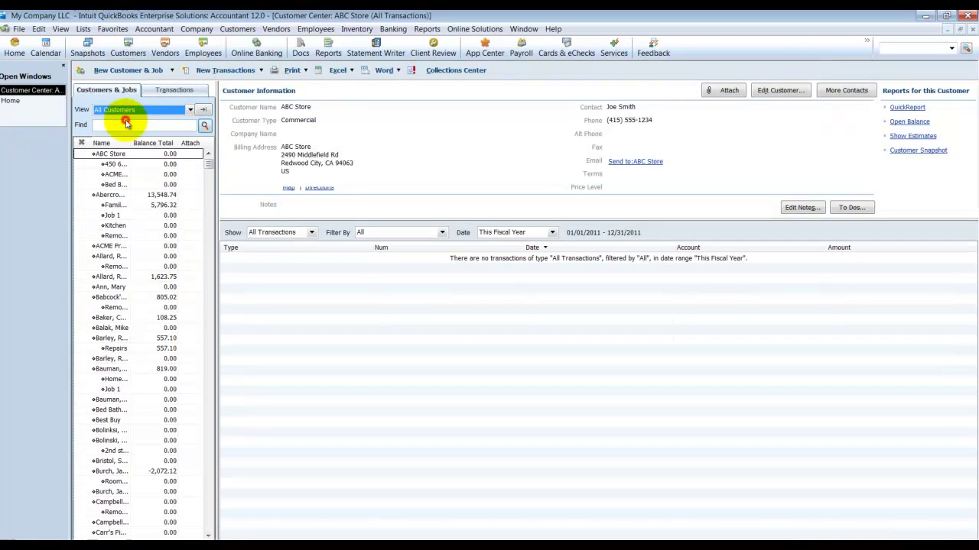
scroll(172, 367, "down", 3)
scroll(172, 367, "down", 4)
scroll(169, 365, "down", 3)
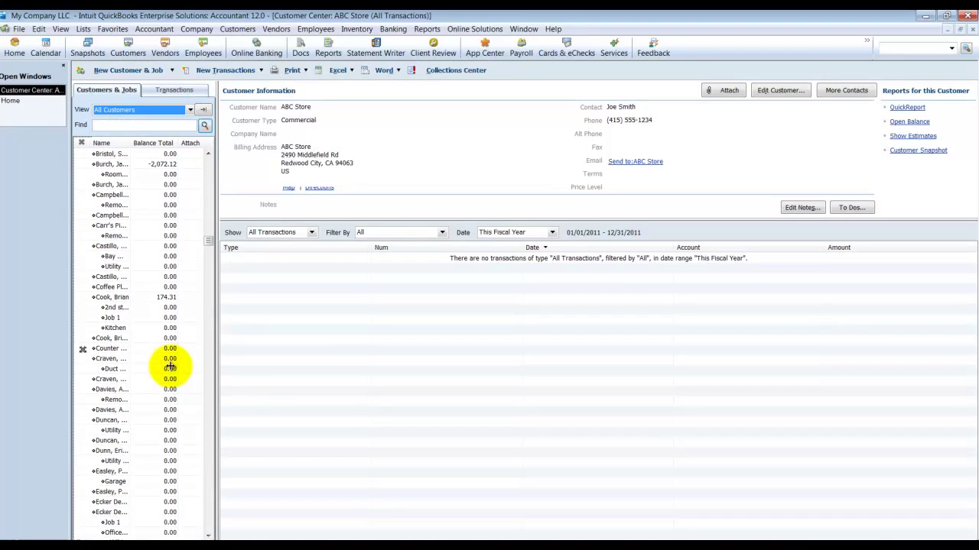
left_click_drag(131, 143, 165, 143)
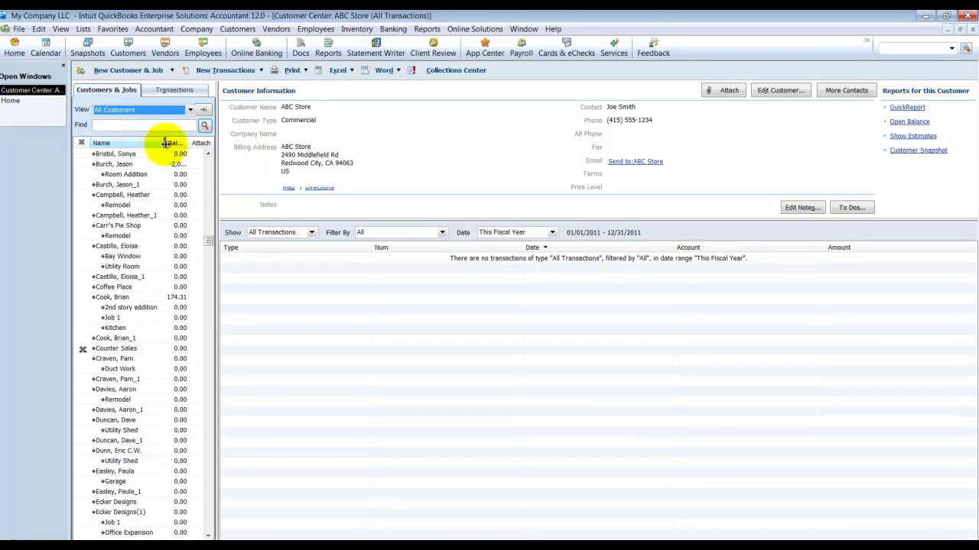
Scroll through the customer list to check the imported inactive flags.
scroll(131, 349, "down", 1)
scroll(131, 351, "down", 4)
scroll(134, 354, "down", 6)
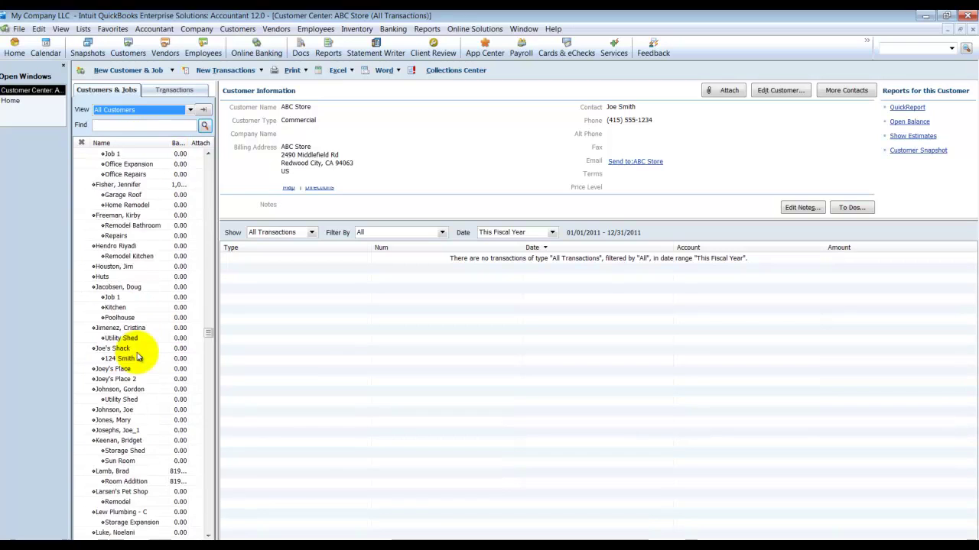
scroll(139, 357, "down", 6)
scroll(138, 356, "down", 6)
scroll(139, 356, "down", 6)
scroll(139, 356, "down", 6)
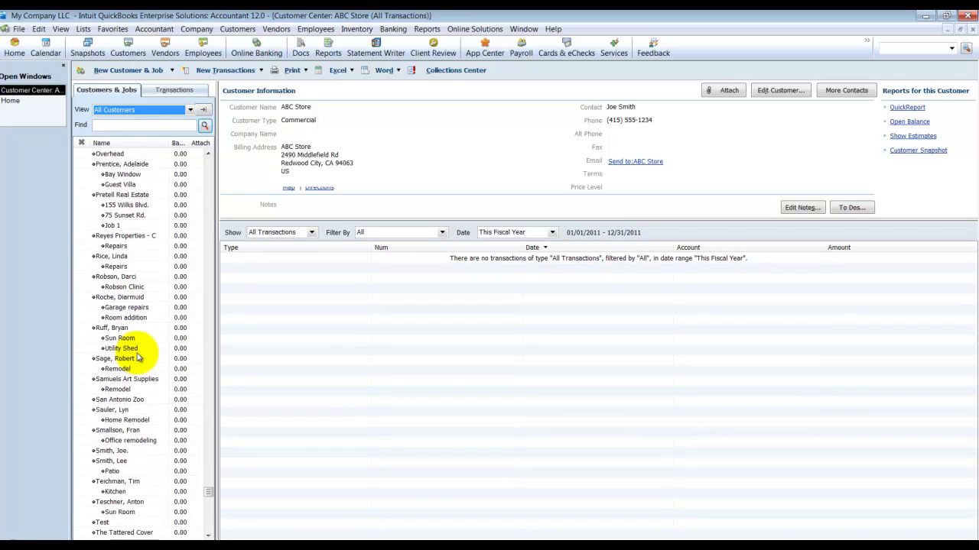
scroll(138, 357, "down", 3)
scroll(138, 356, "down", 1)
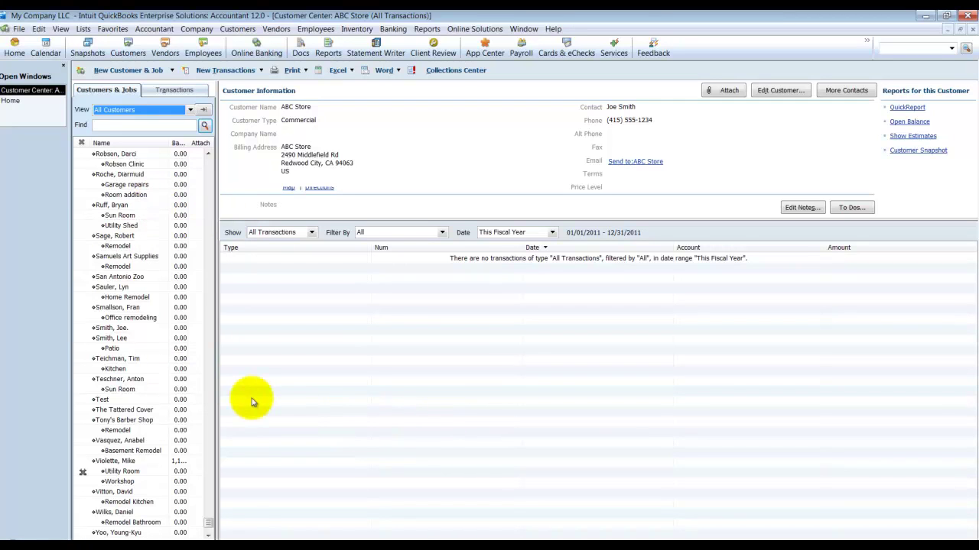
Open the items IIF file from Demo Files in Excel using default Text Import settings.
left_click(973, 31)
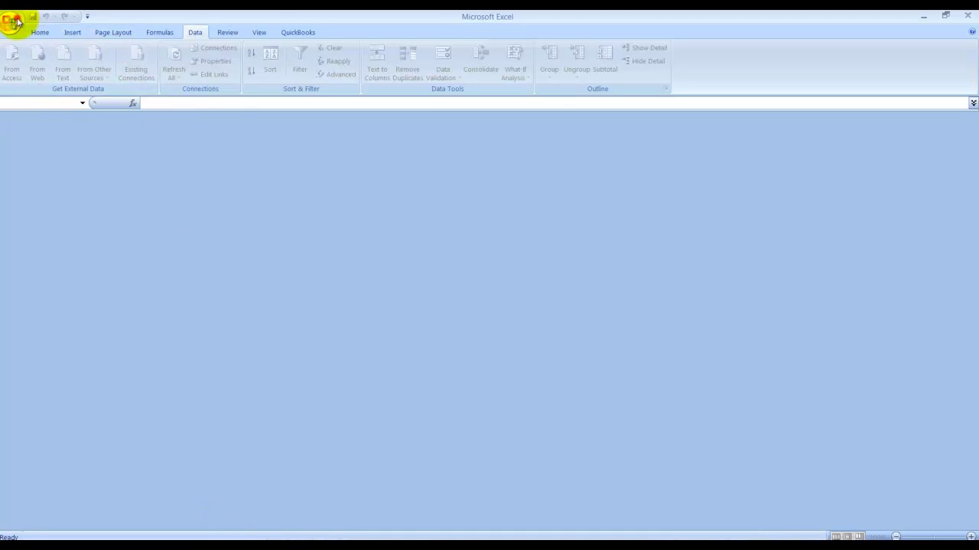
left_click(15, 22)
left_click(30, 74)
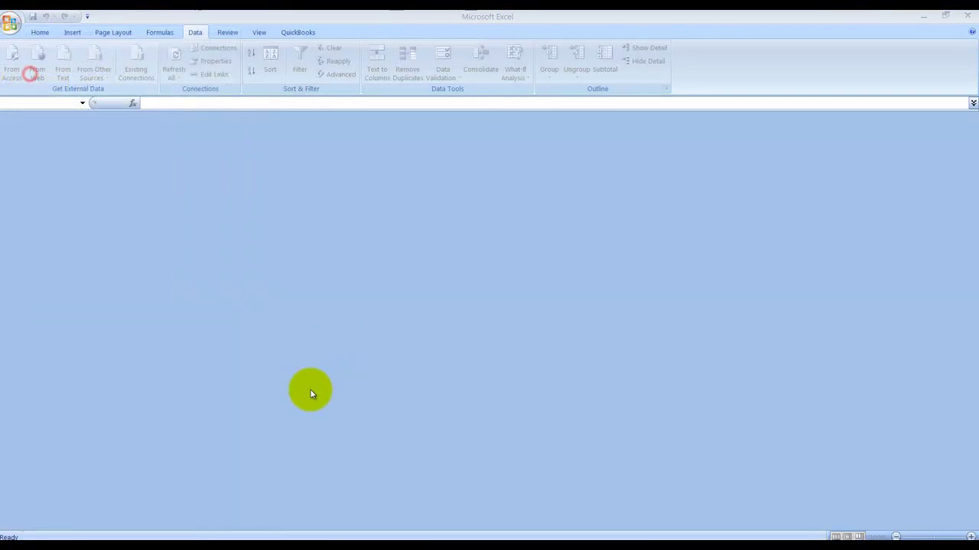
left_click(477, 234)
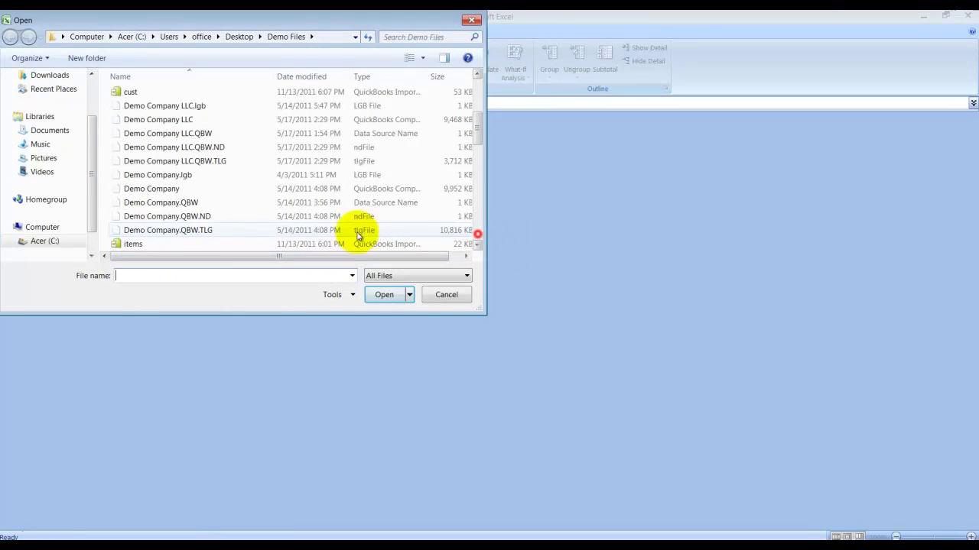
double_click(146, 243)
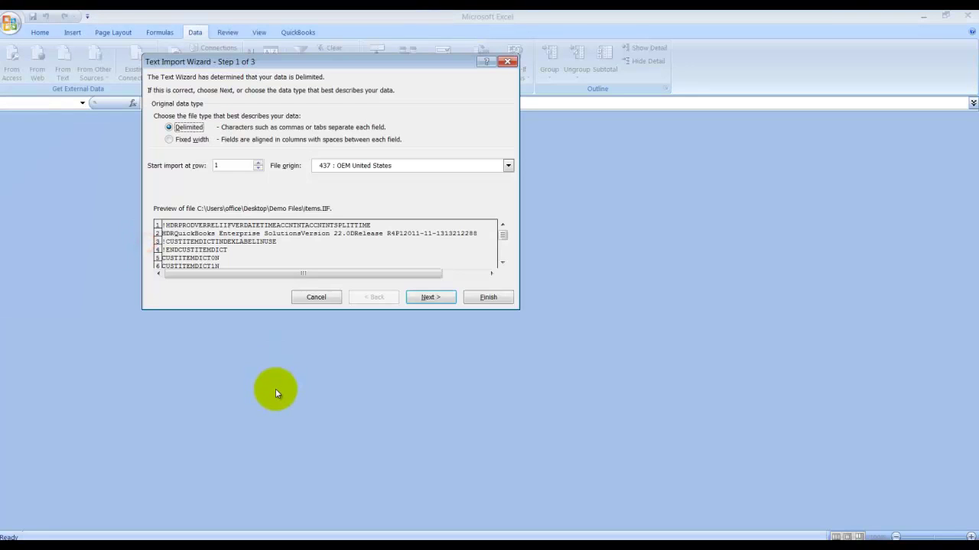
left_click(495, 296)
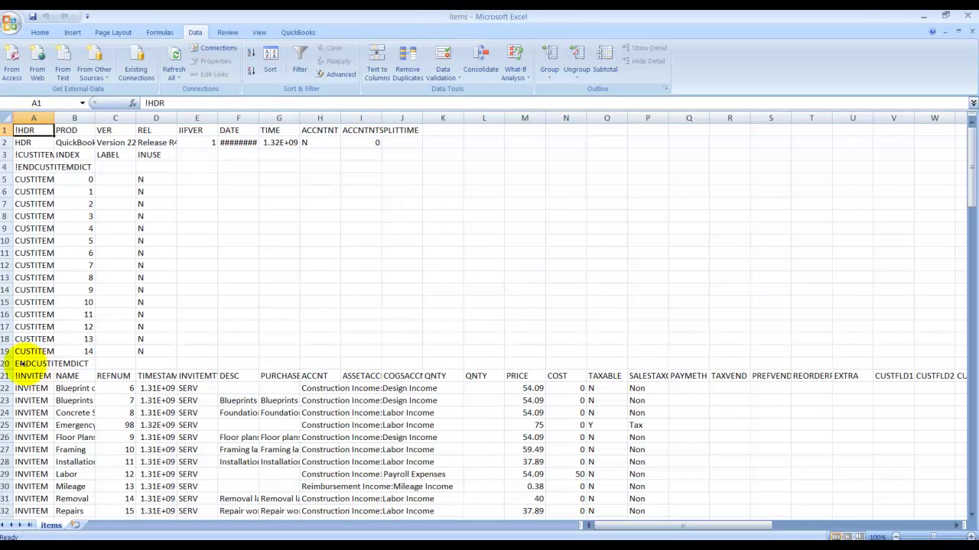
Delete rows 1–20 so the !INVITEM header row comes first.
mouse_move(6, 363)
left_mouse_down()
mouse_move(19, 132)
mouse_move(28, 384)
left_mouse_up()
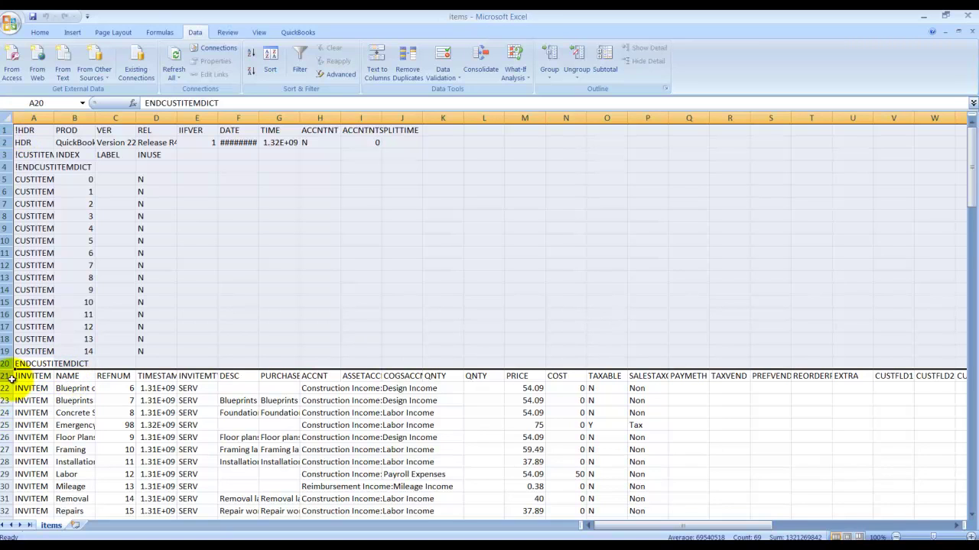
right_click(84, 269)
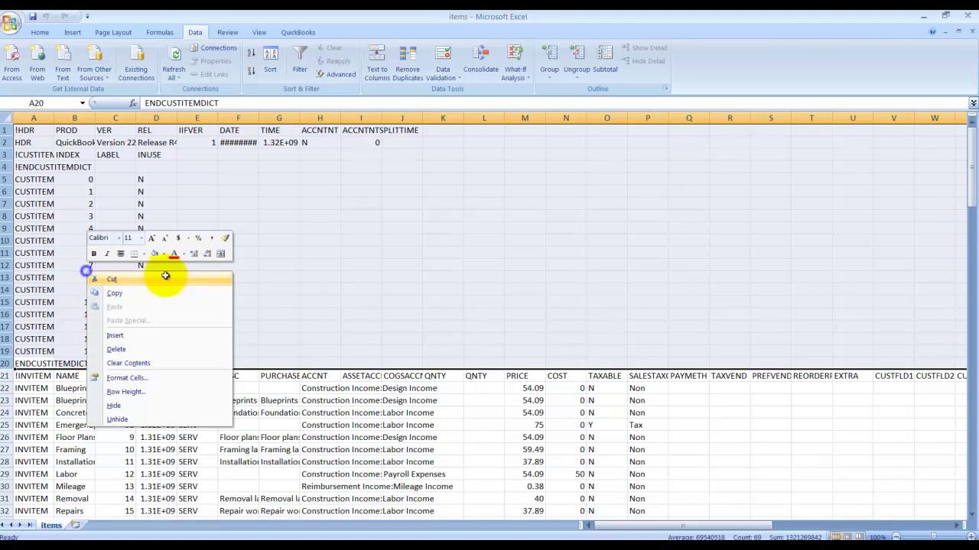
left_click(123, 350)
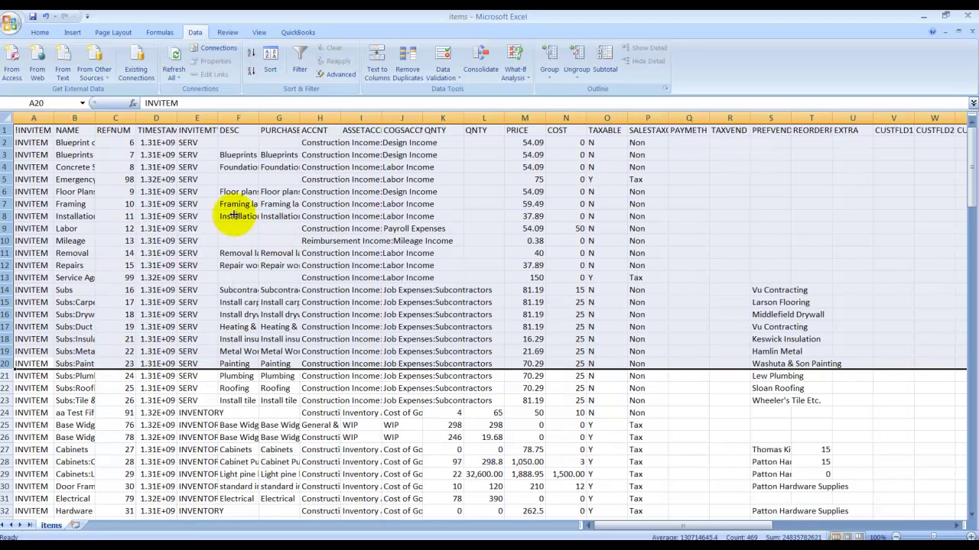
Widen the NAME column and hide columns C through AB (REFNUM to ISPASSEDTAX).
left_click_drag(97, 121, 170, 121)
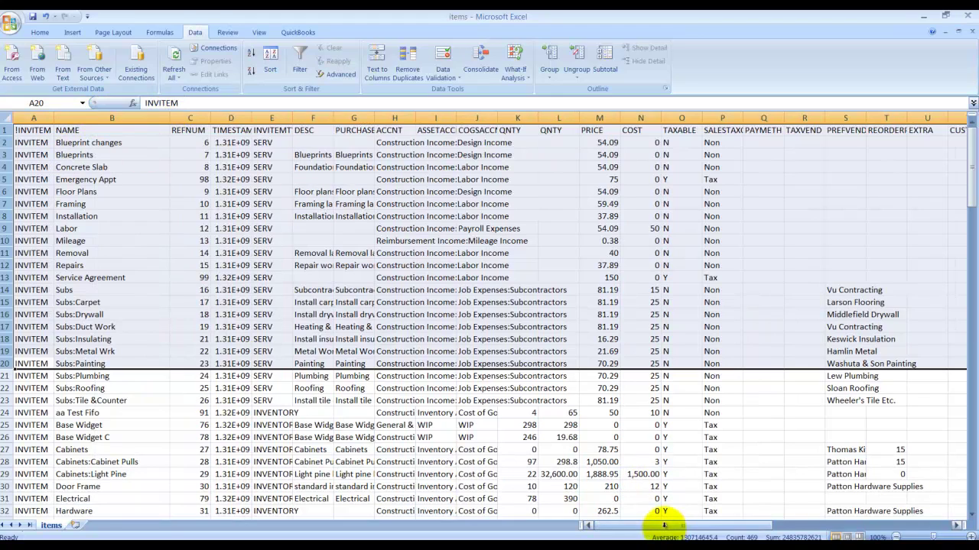
mouse_move(191, 118)
left_mouse_down()
mouse_move(944, 115)
mouse_move(972, 106)
left_mouse_up()
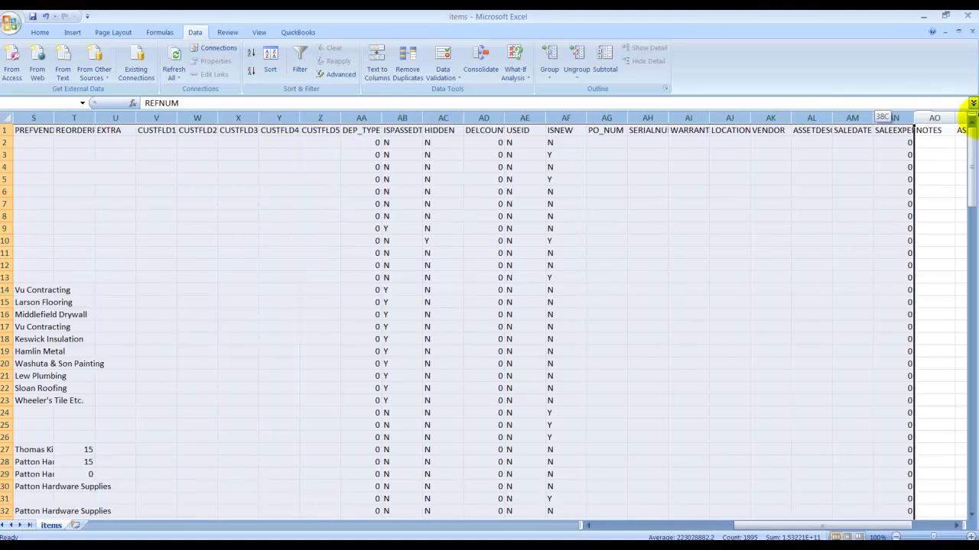
mouse_move(972, 105)
left_mouse_down()
mouse_move(911, 122)
mouse_move(52, 126)
left_mouse_up()
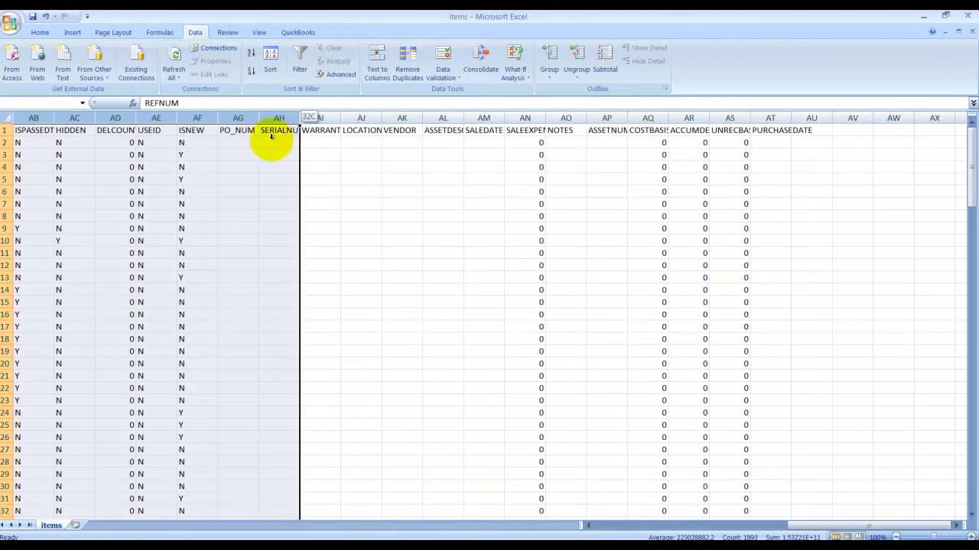
right_click(47, 128)
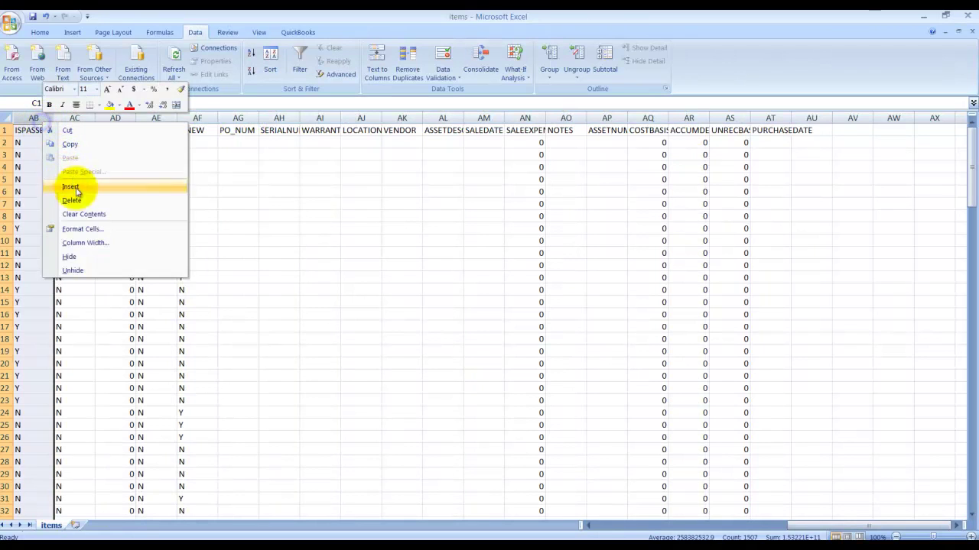
left_click(87, 259)
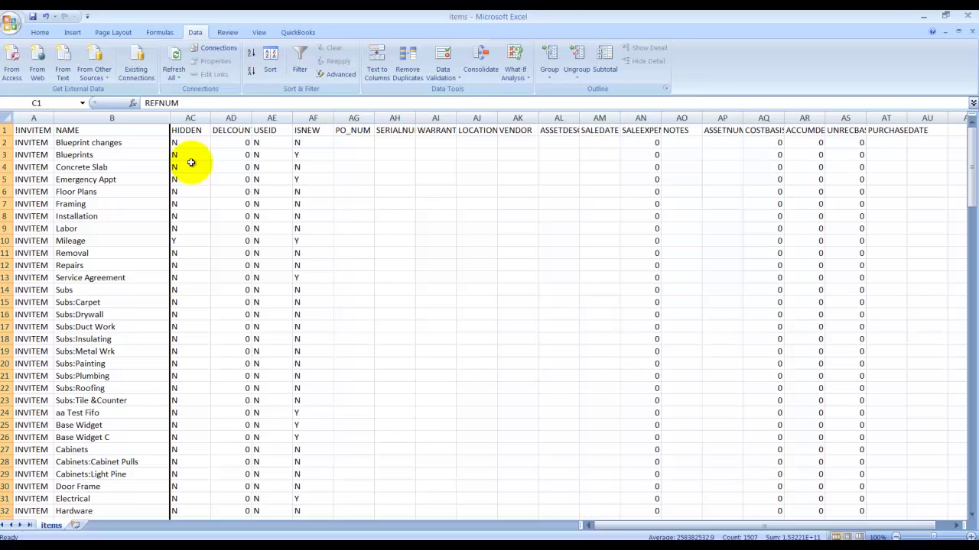
scroll(236, 335, "down", 1)
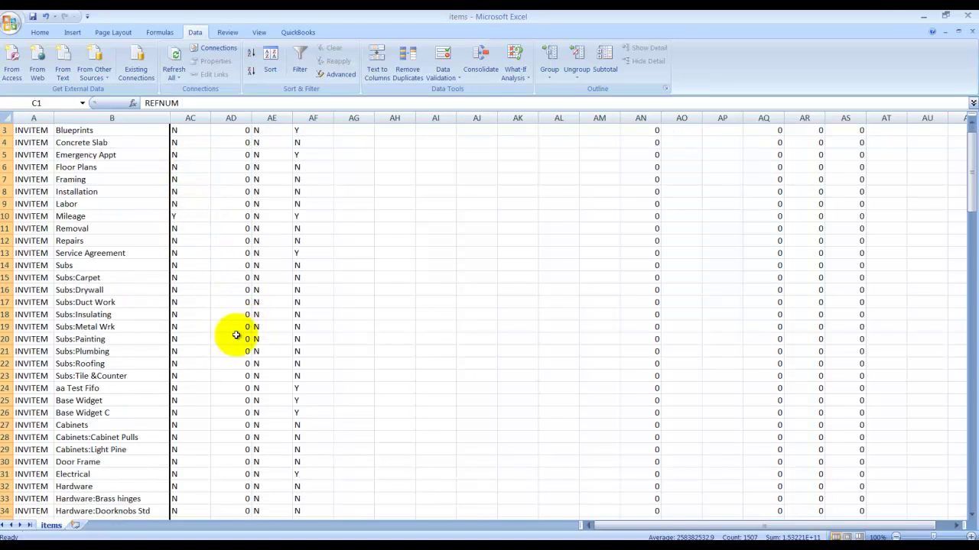
scroll(229, 348, "down", 2)
scroll(214, 367, "down", 2)
scroll(212, 379, "down", 3)
scroll(213, 384, "down", 1)
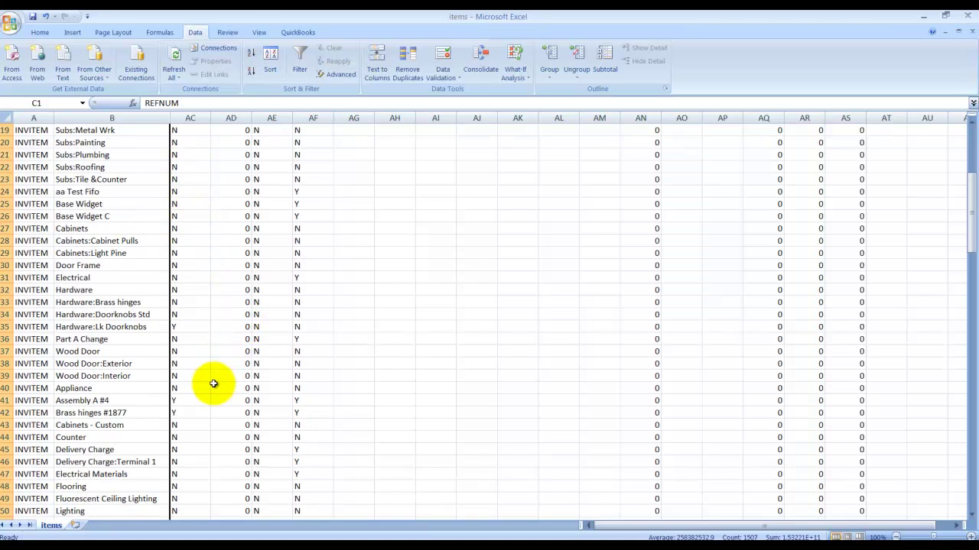
scroll(214, 384, "down", 3)
scroll(213, 383, "down", 2)
scroll(213, 384, "down", 3)
scroll(213, 384, "down", 2)
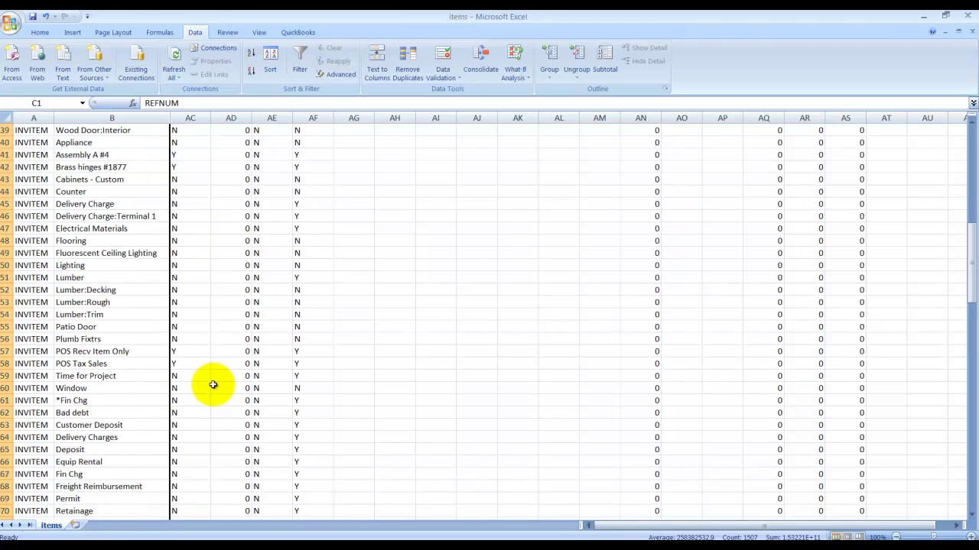
scroll(213, 384, "down", 2)
scroll(213, 385, "down", 3)
scroll(213, 386, "down", 1)
scroll(214, 387, "down", 2)
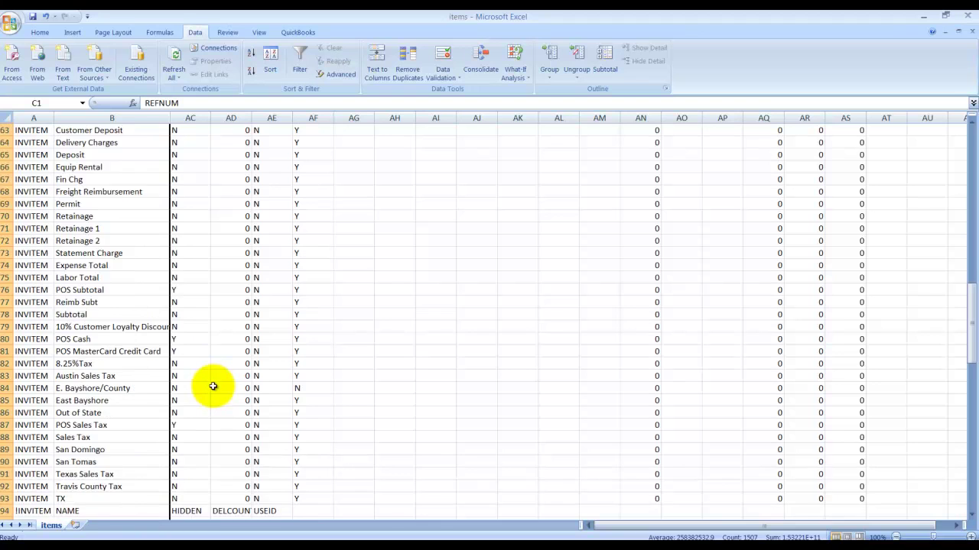
scroll(213, 386, "down", 2)
scroll(214, 386, "down", 1)
scroll(214, 387, "down", 3)
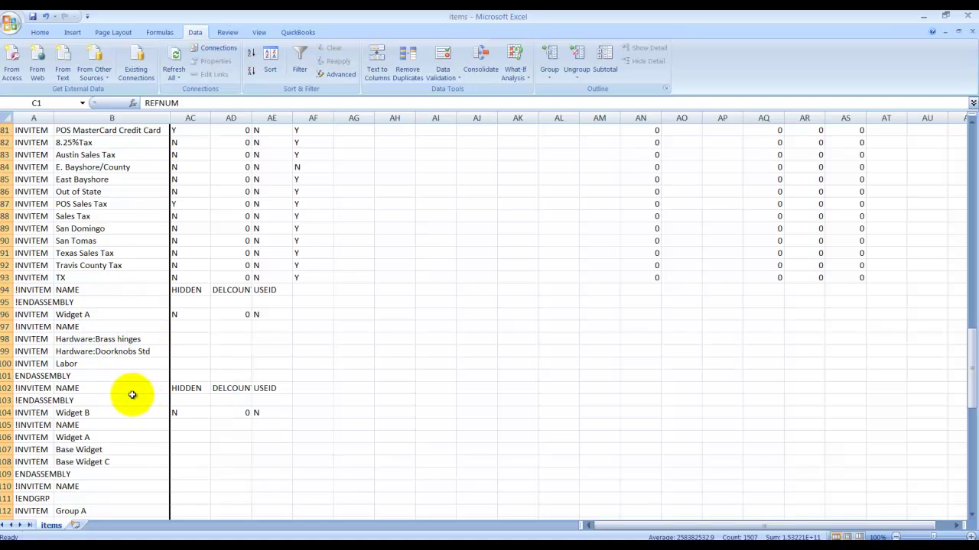
scroll(119, 386, "down", 2)
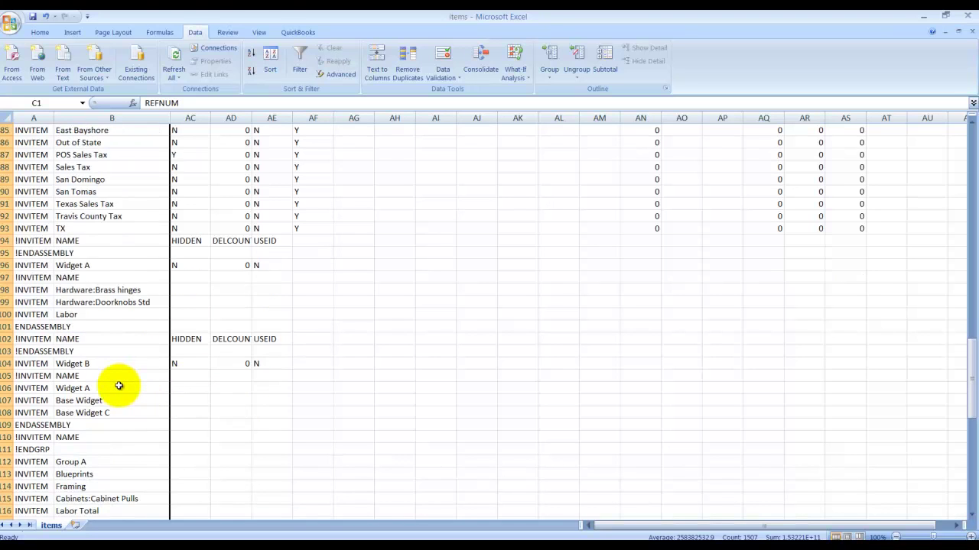
scroll(119, 386, "down", 2)
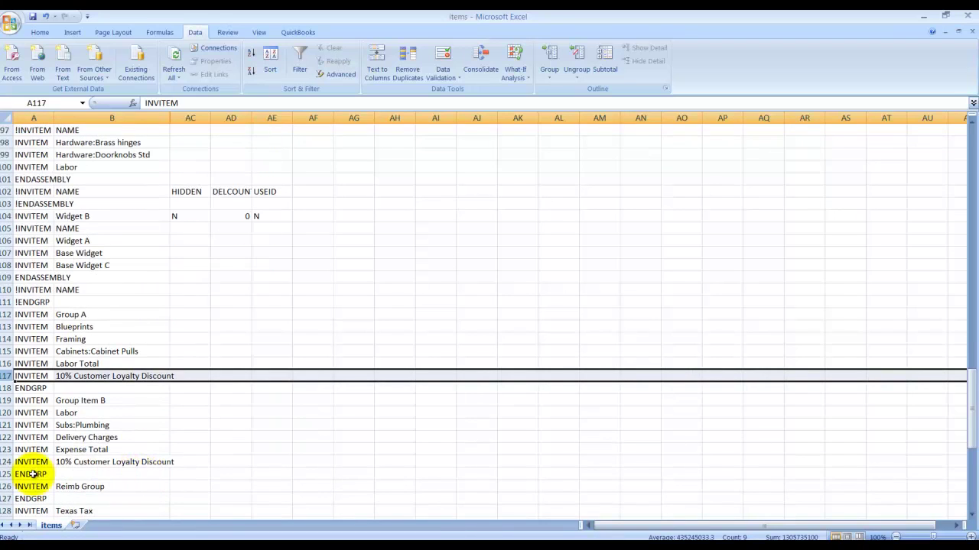
scroll(102, 469, "down", 2)
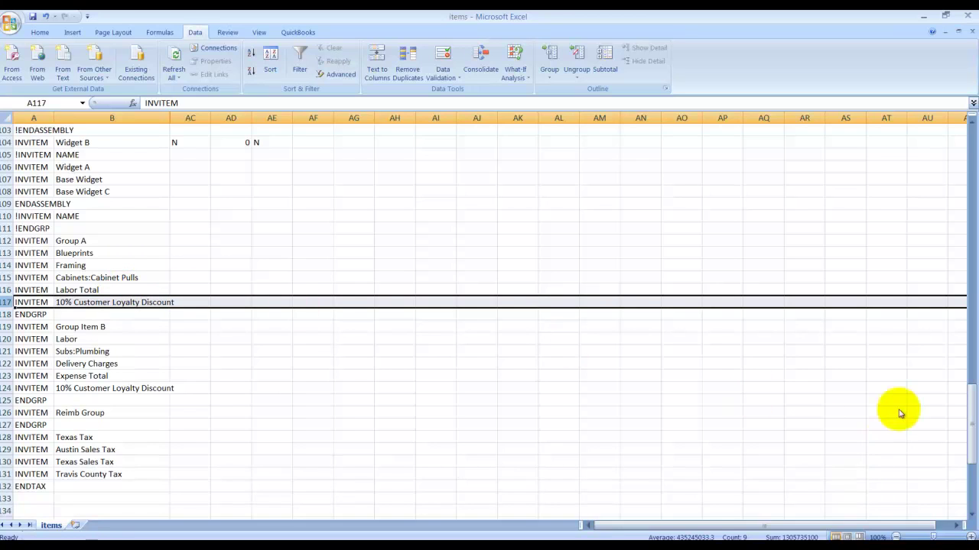
Save items.IIF as tab-delimited text, close it without re-saving, and exit Excel.
left_click(34, 20)
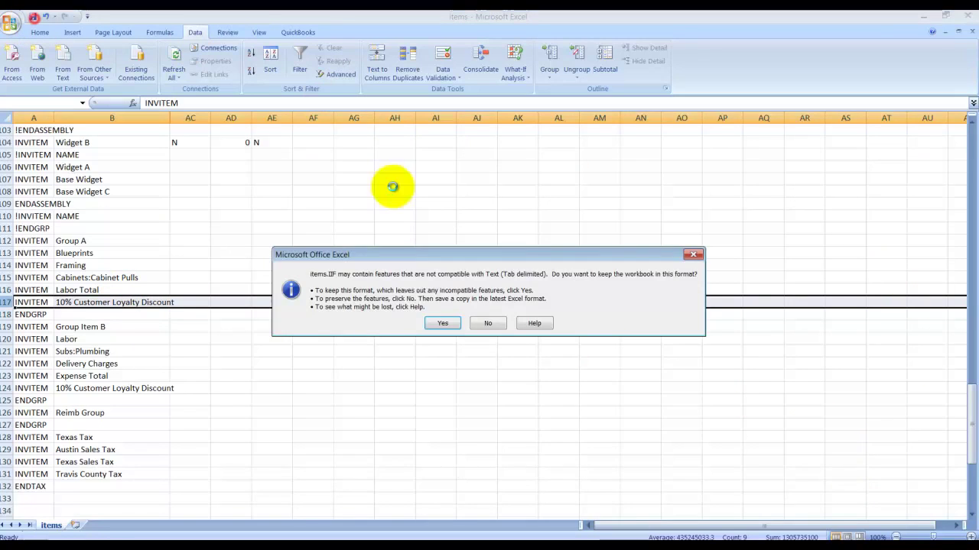
left_click(442, 324)
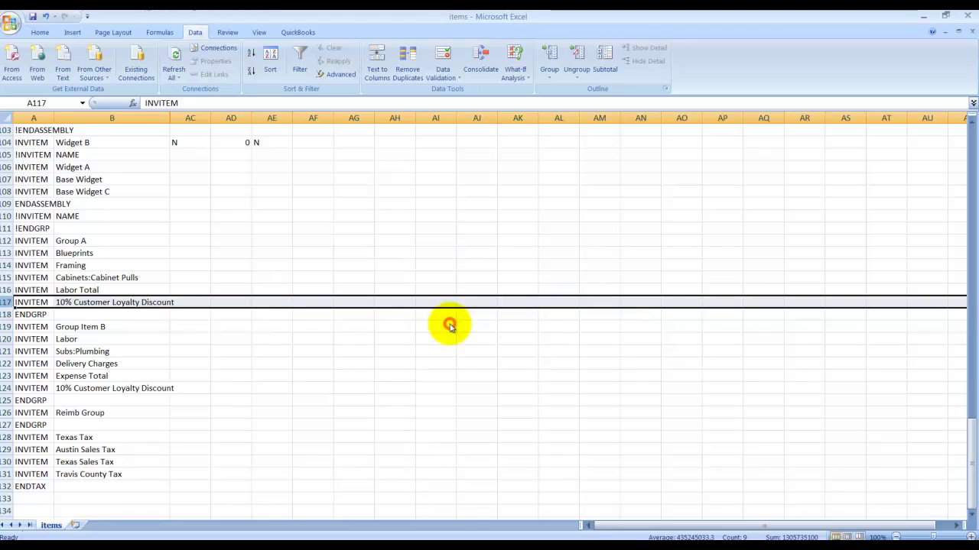
left_click(971, 32)
left_click(495, 315)
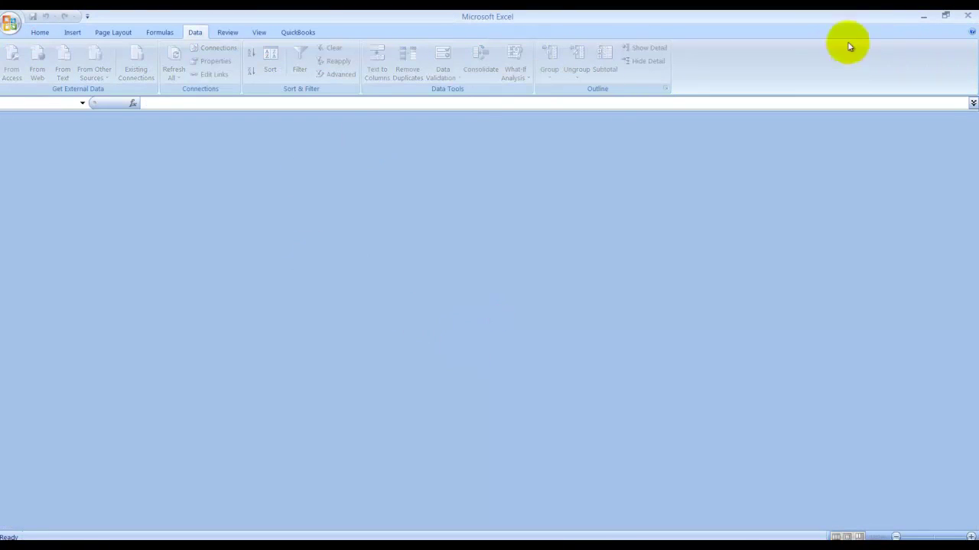
left_click(967, 17)
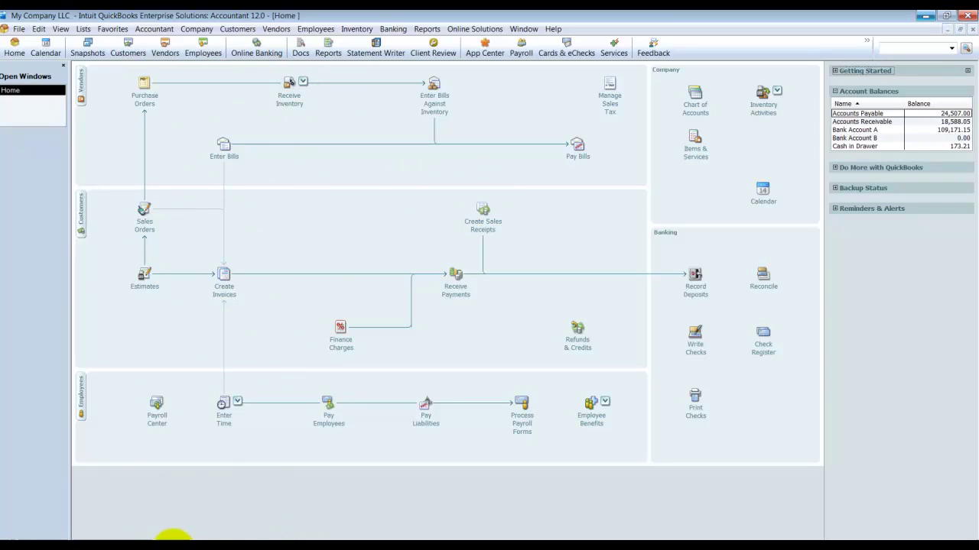
Reach QuickBooks' File > Utilities > Import choices, reopening the File menu once.
left_click(18, 28)
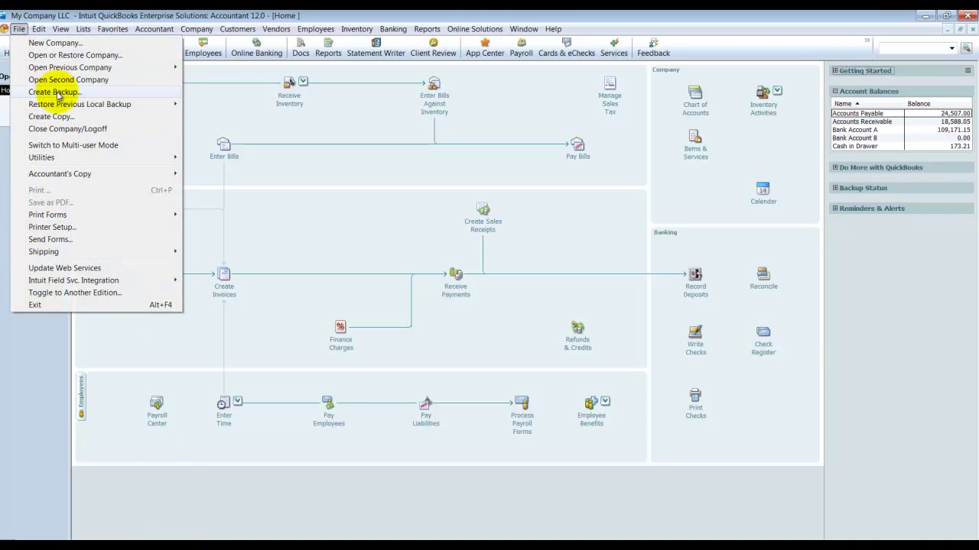
left_click(433, 240)
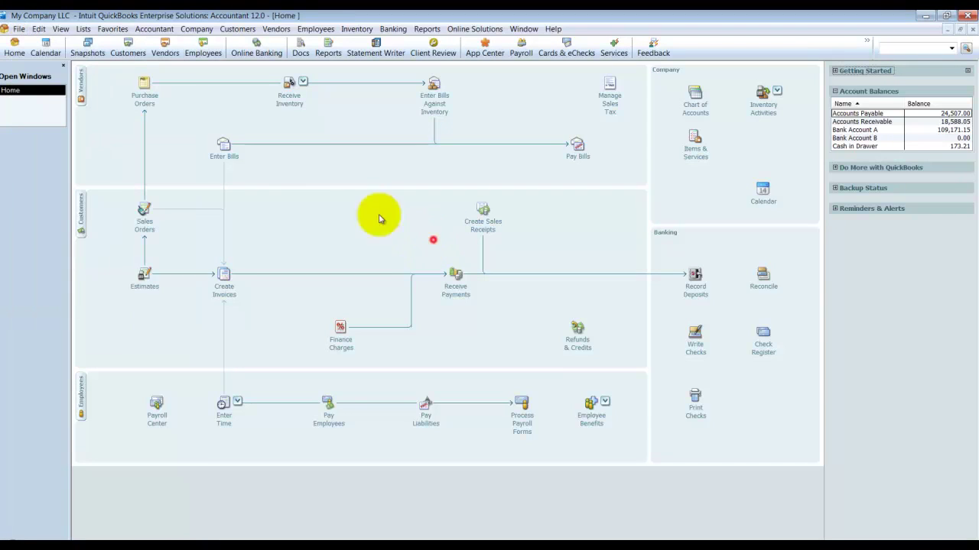
left_click(18, 29)
mouse_move(41, 157)
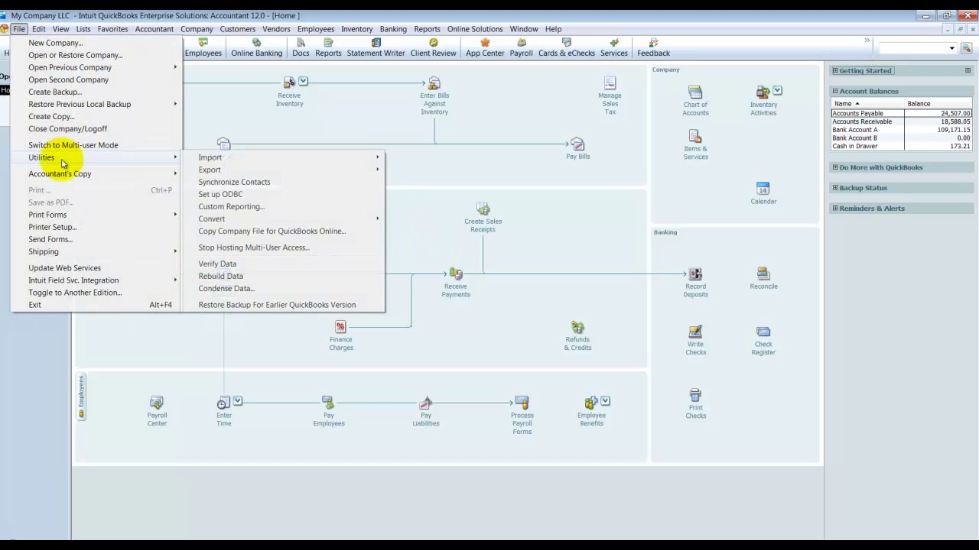
mouse_move(210, 157)
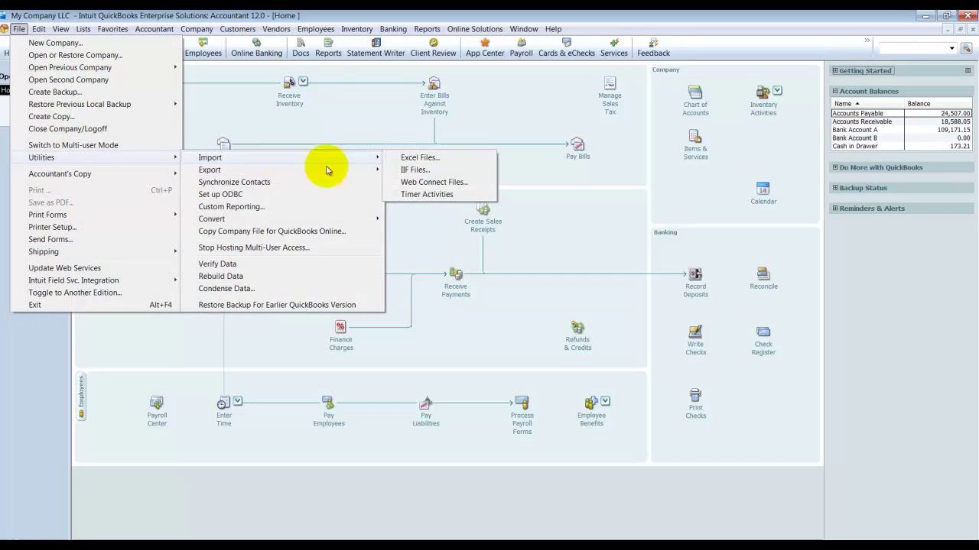
Import the edited items file as an IIF file and acknowledge the import confirmation.
left_click(414, 170)
left_click(95, 219)
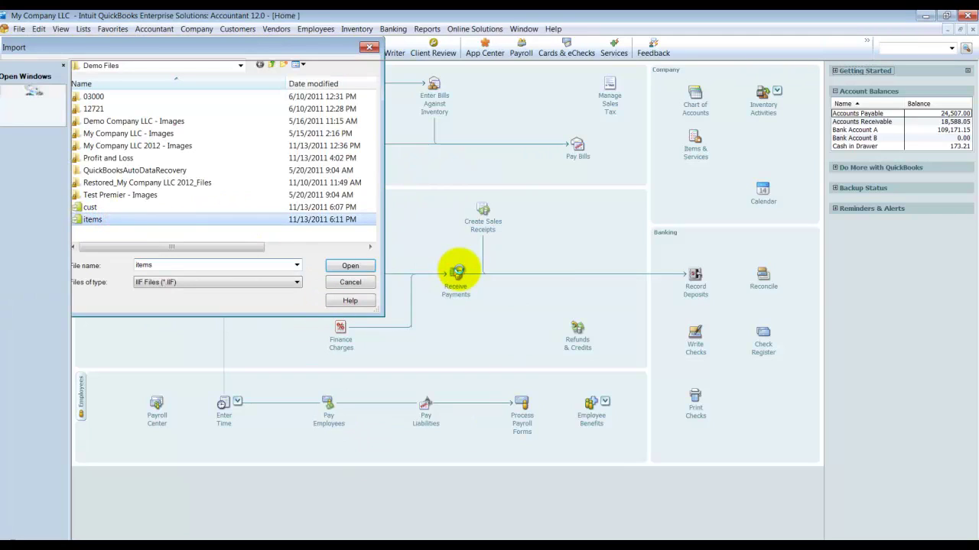
left_click(350, 265)
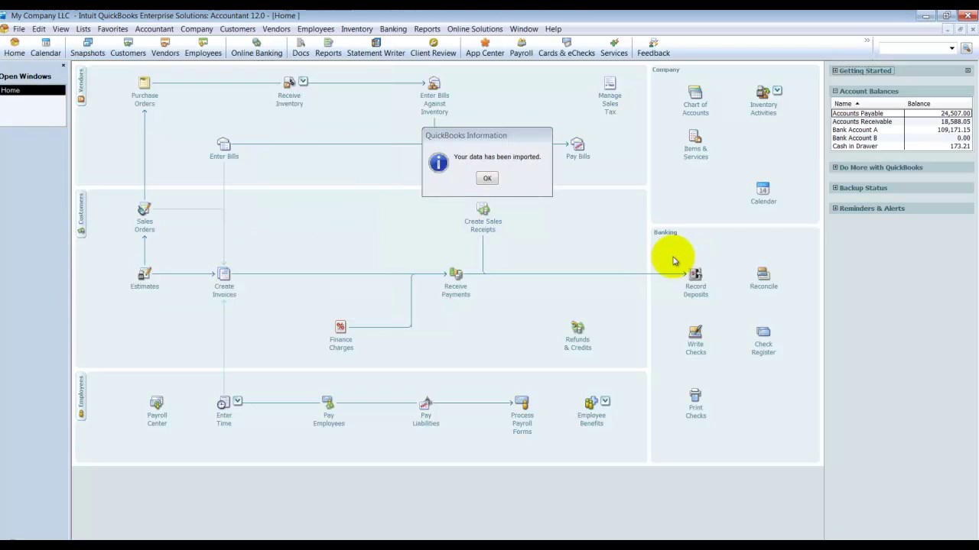
left_click(487, 178)
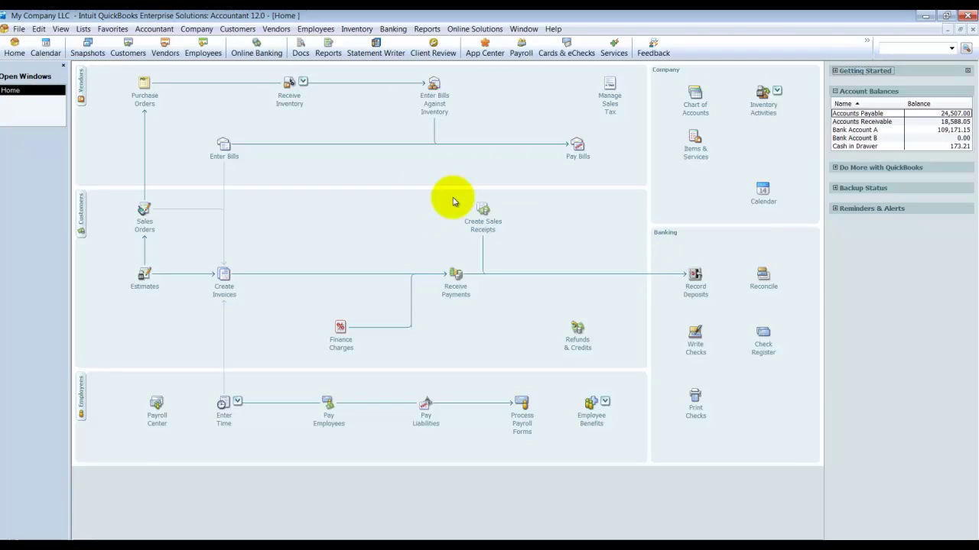